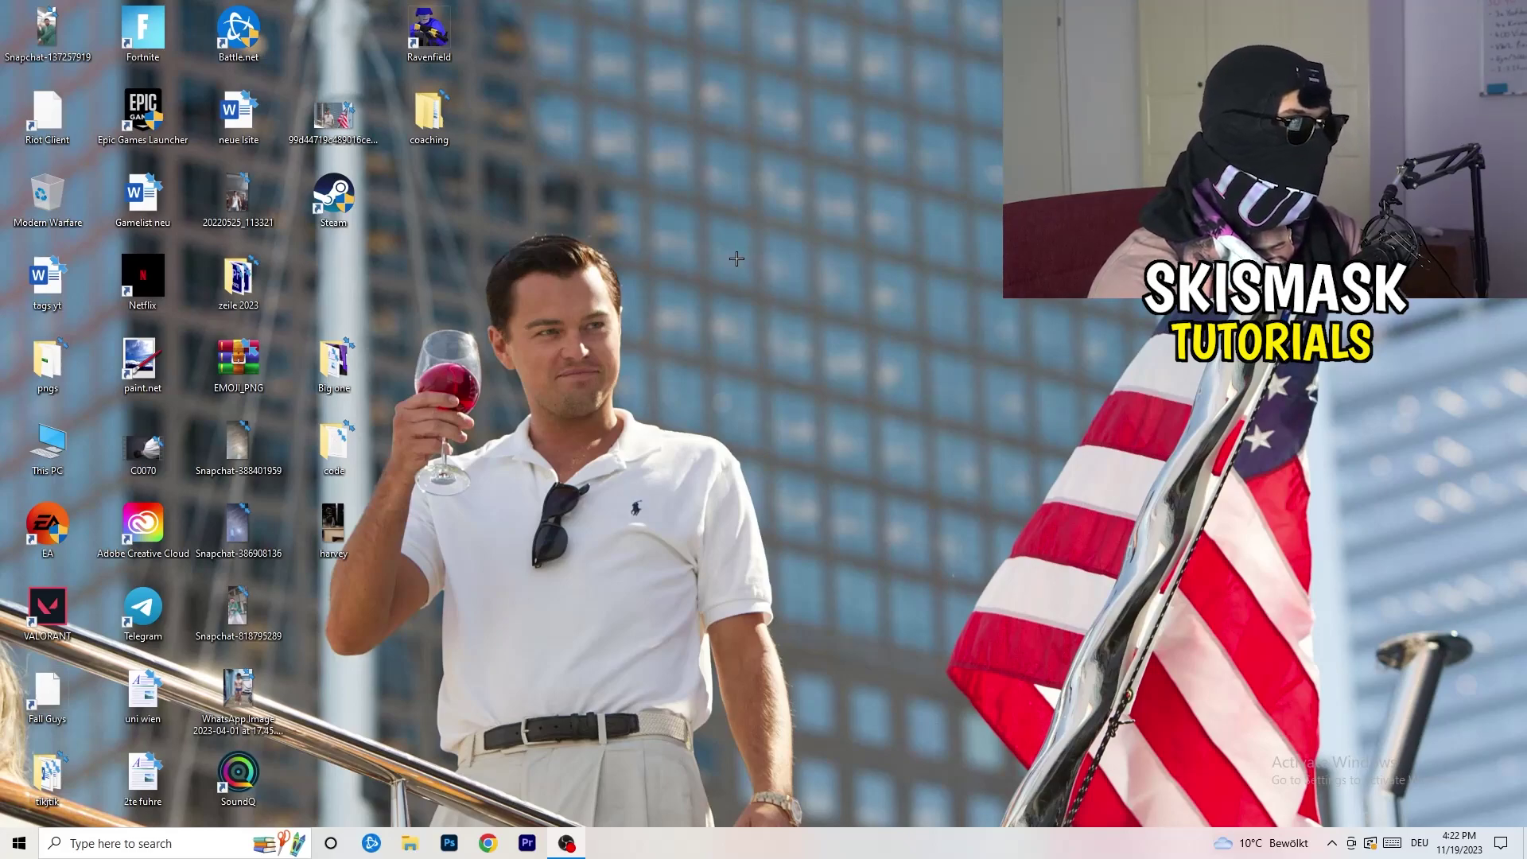
Open Task Manager maximized and launch Resource Monitor maximized from its performance view.
drag(777, 855, 686, 856)
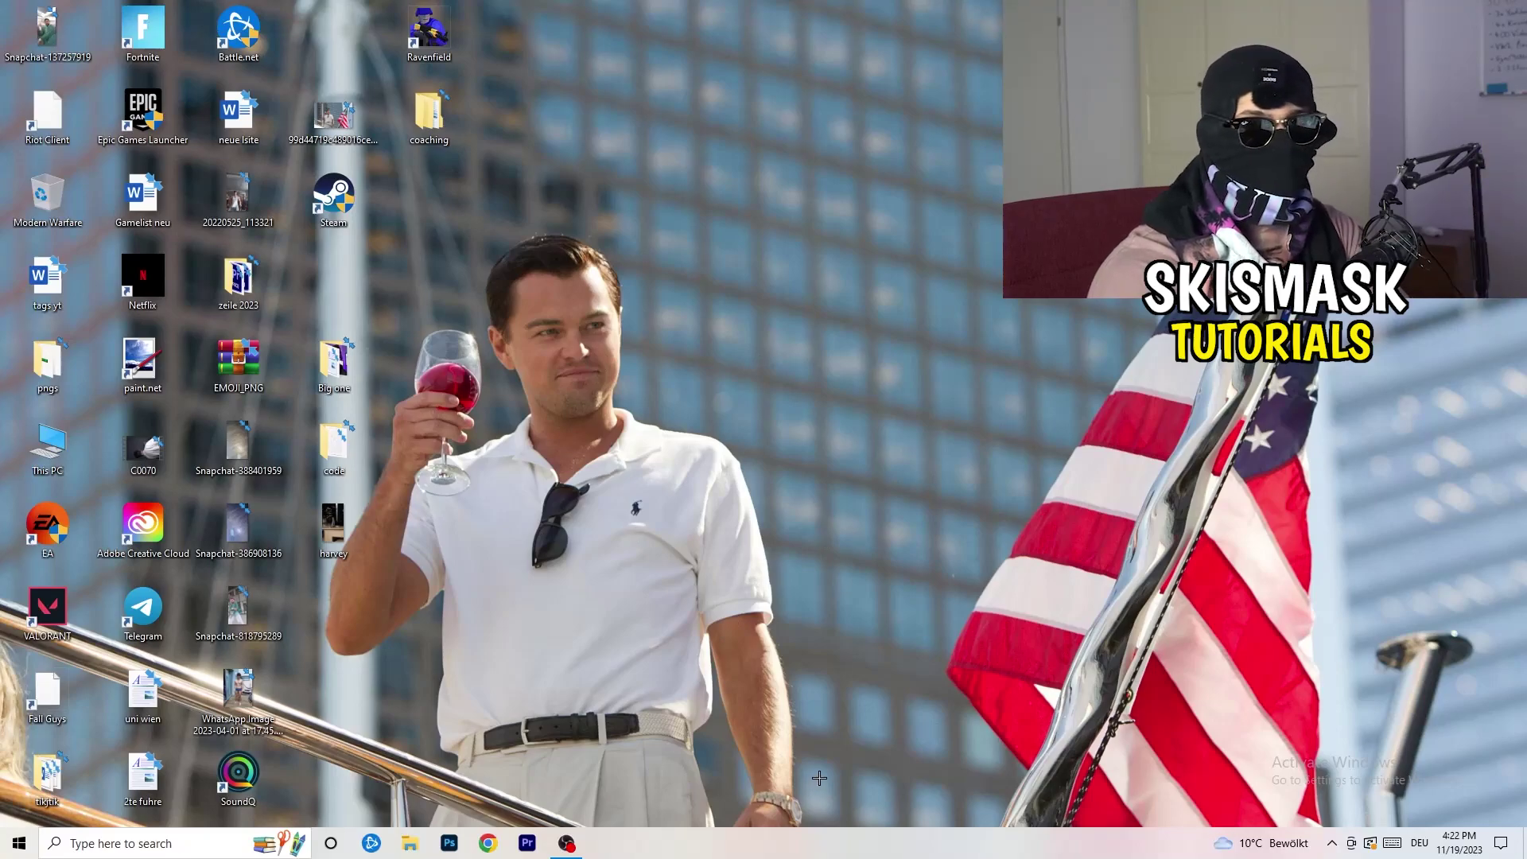
right_click(741, 855)
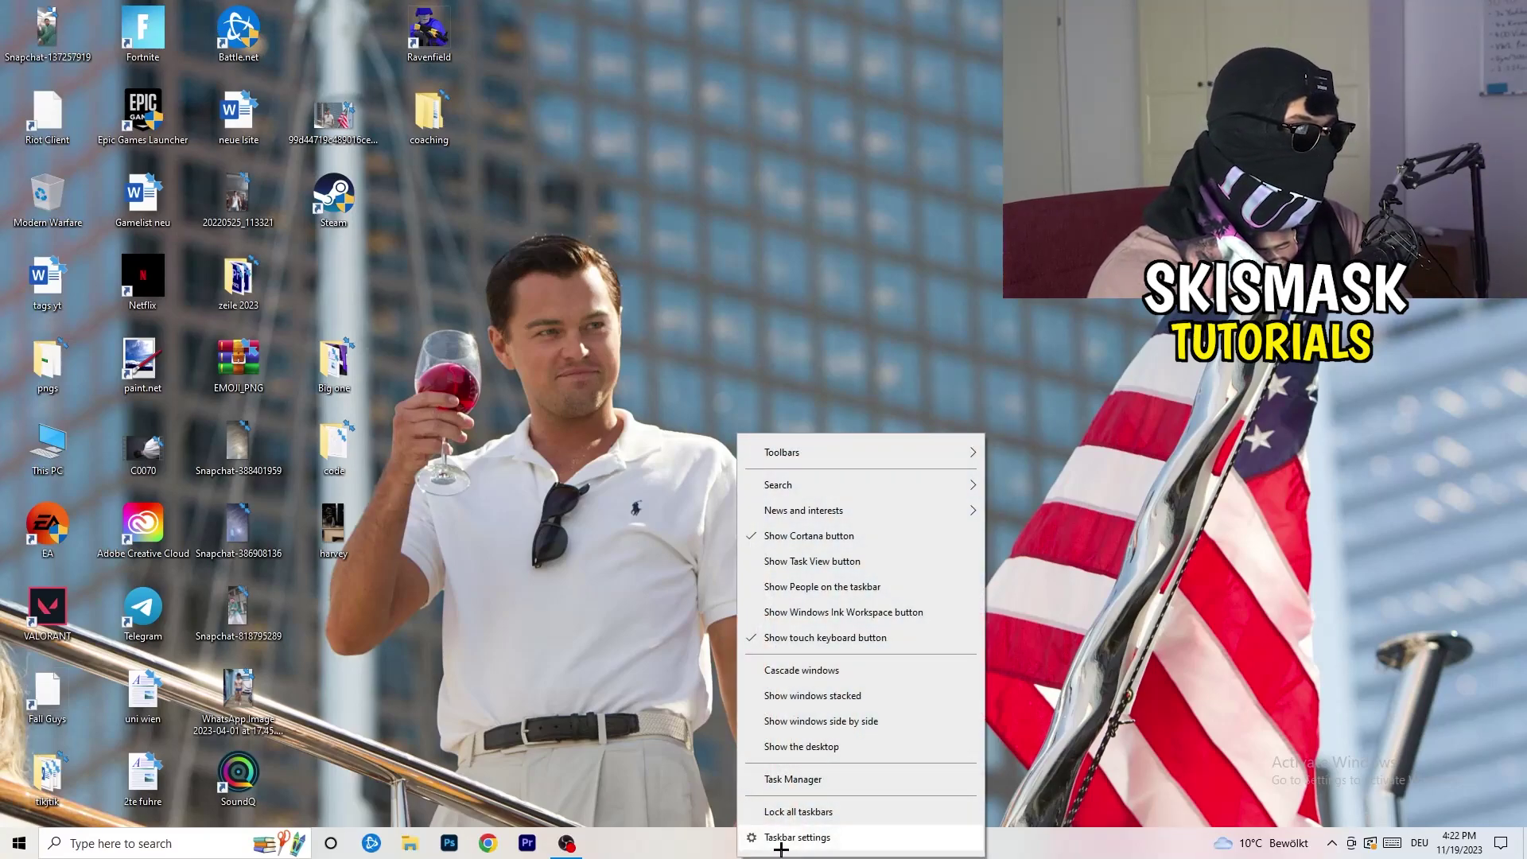
click(796, 779)
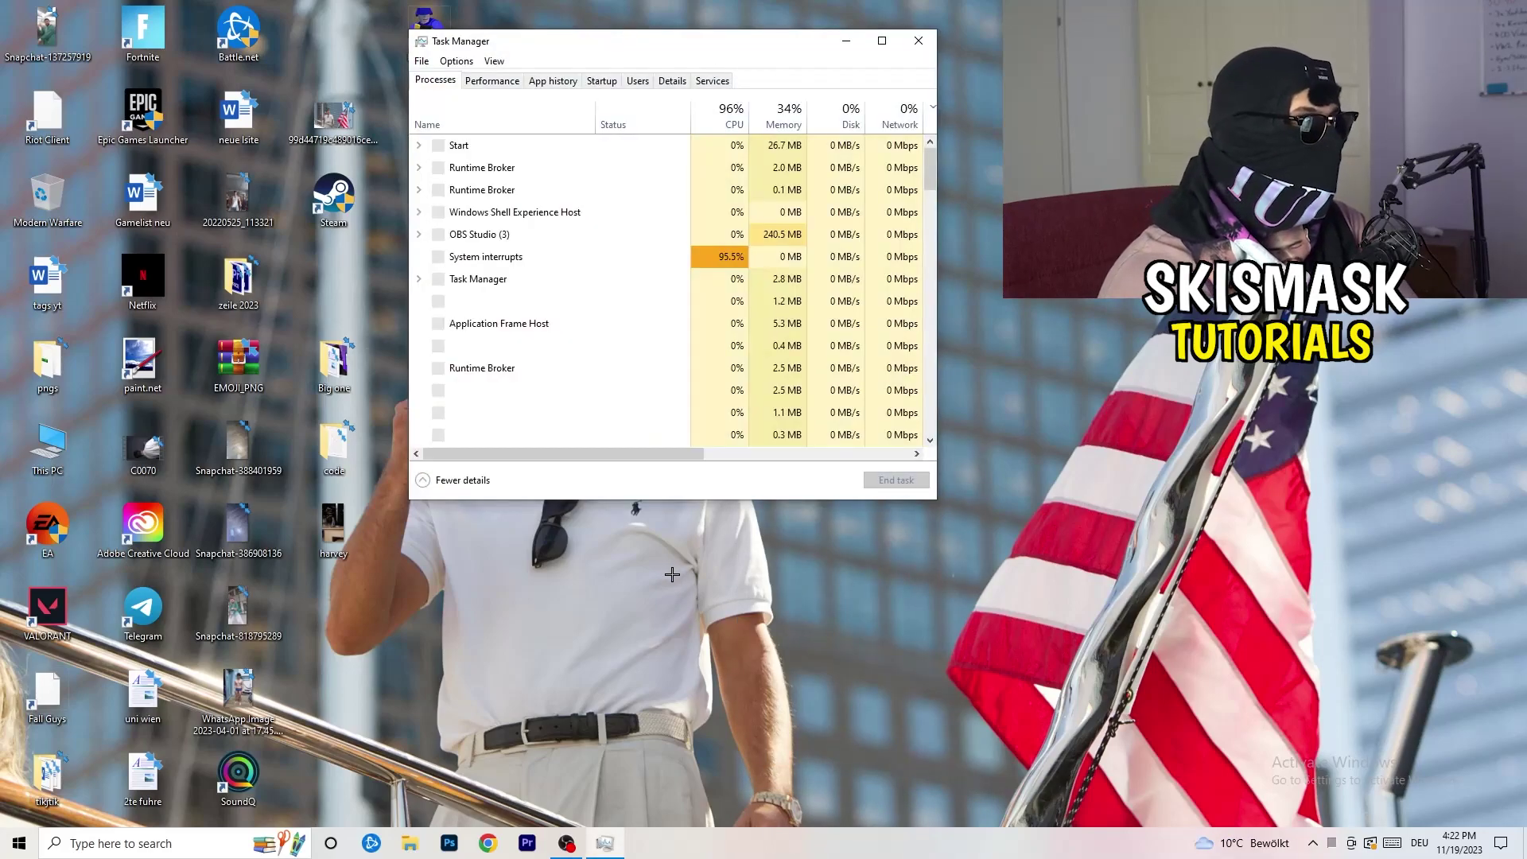
click(888, 38)
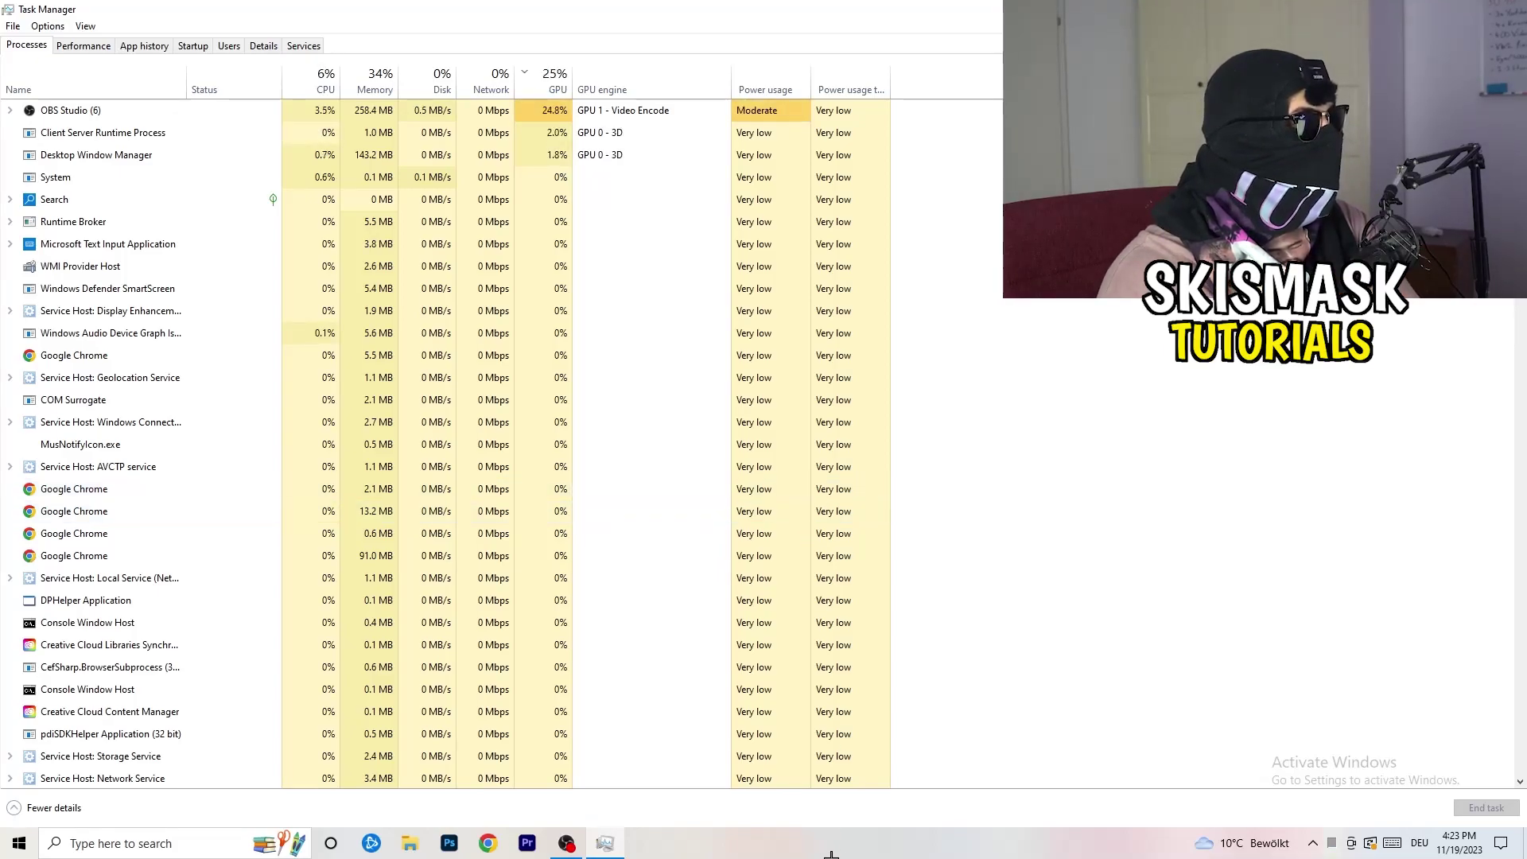
click(87, 47)
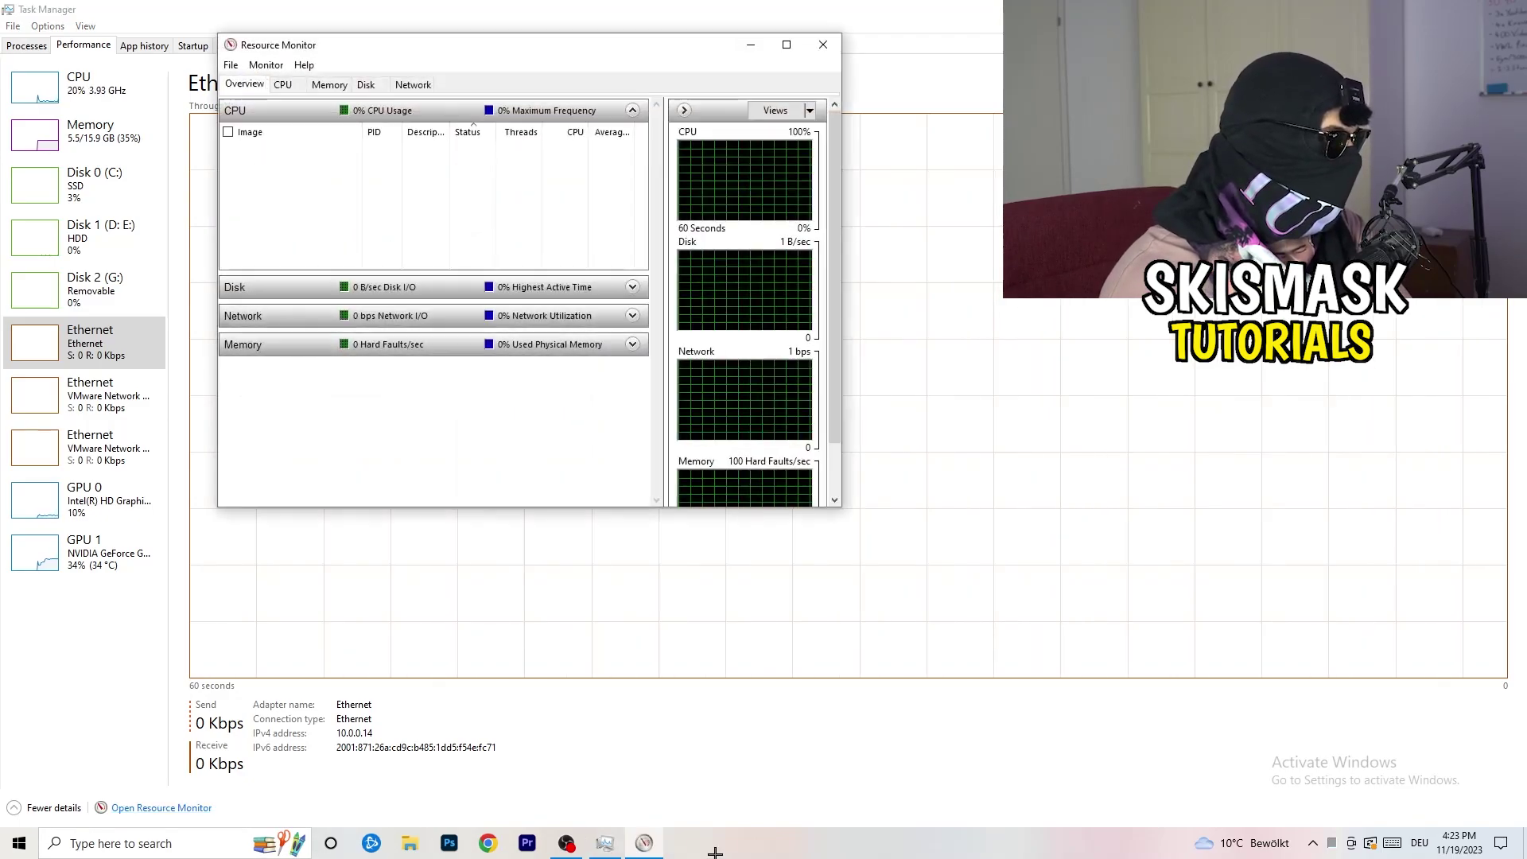
click(800, 41)
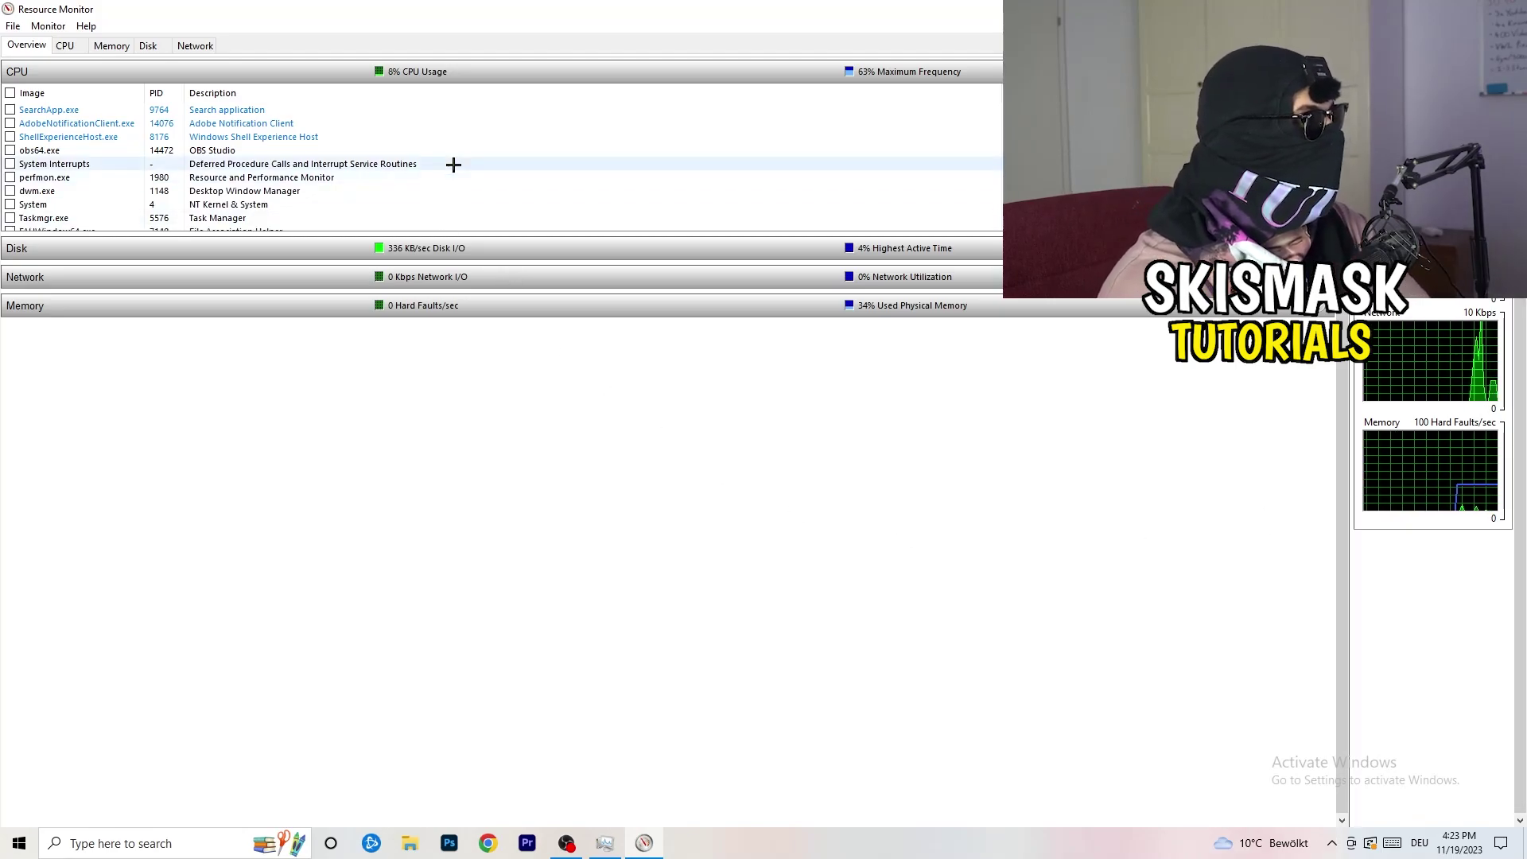
Review the running processes and the processes with network activity in Resource Monitor, and close both monitoring windows.
scroll(443, 183, down, 10)
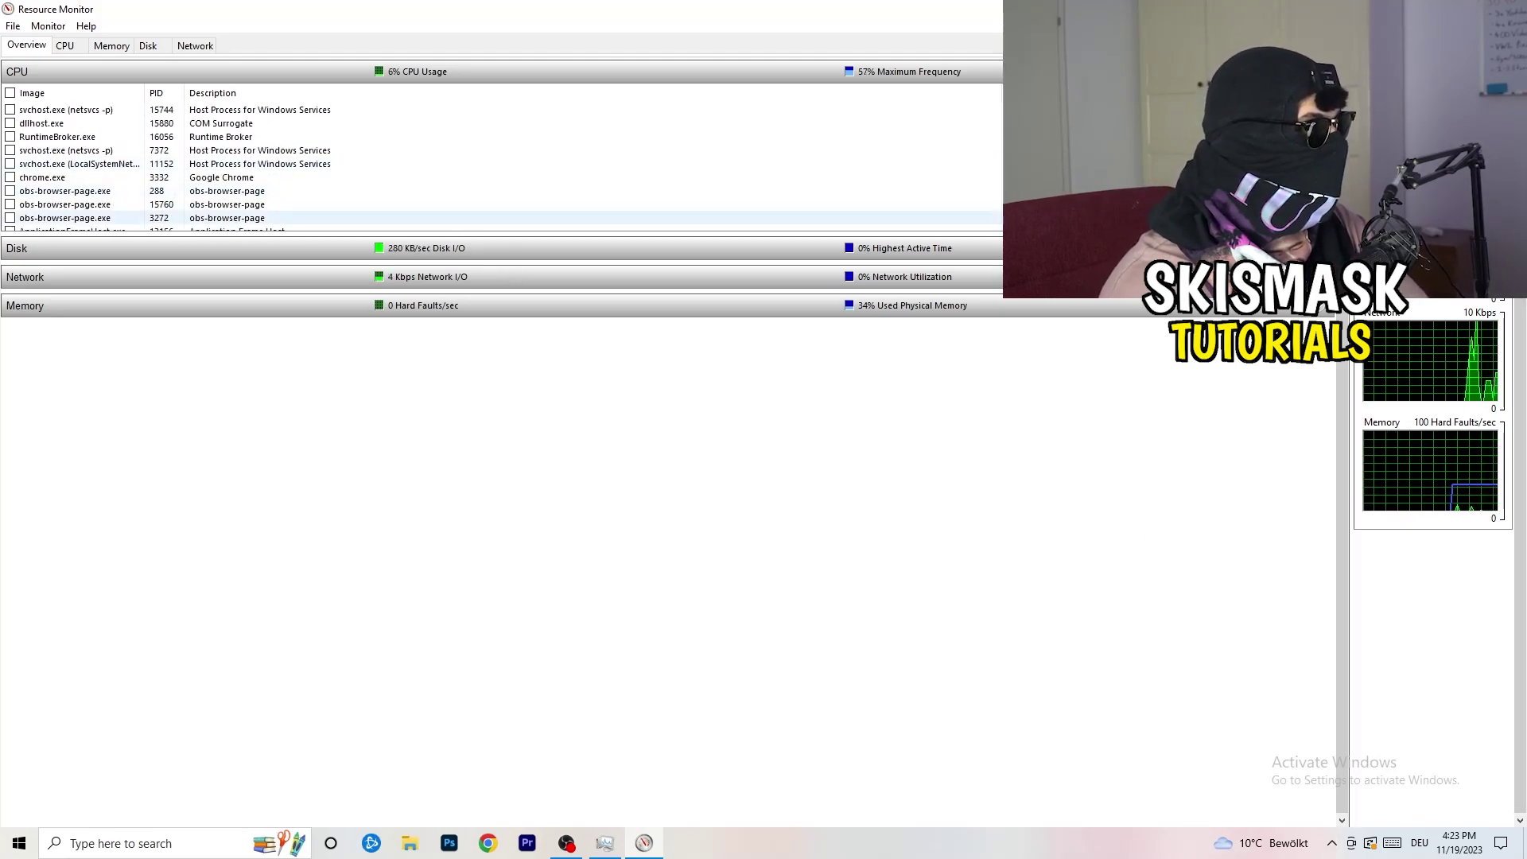
scroll(441, 165, up, 10)
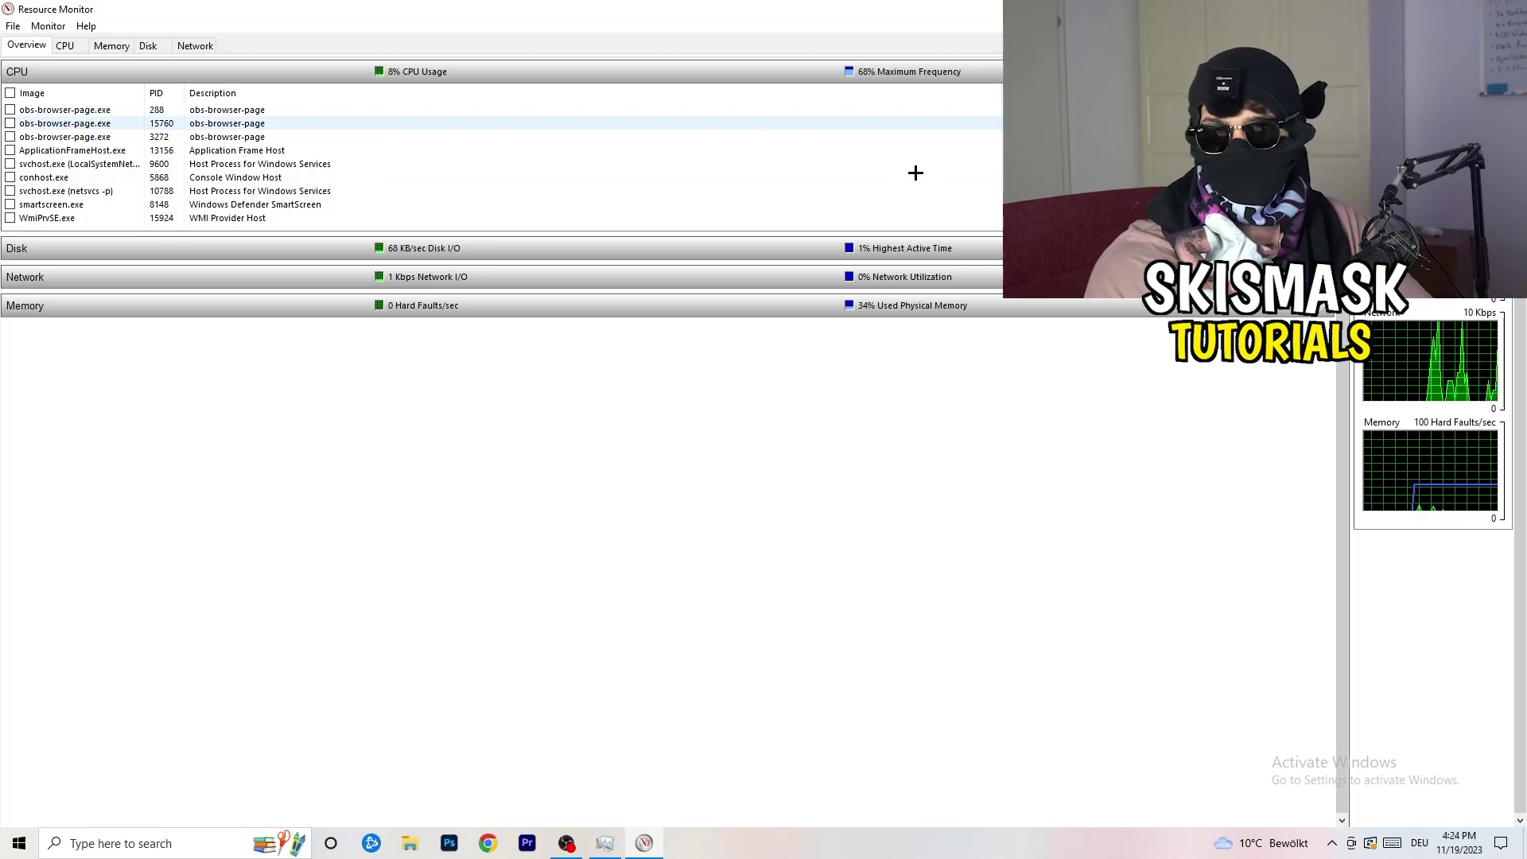
right_click(908, 179)
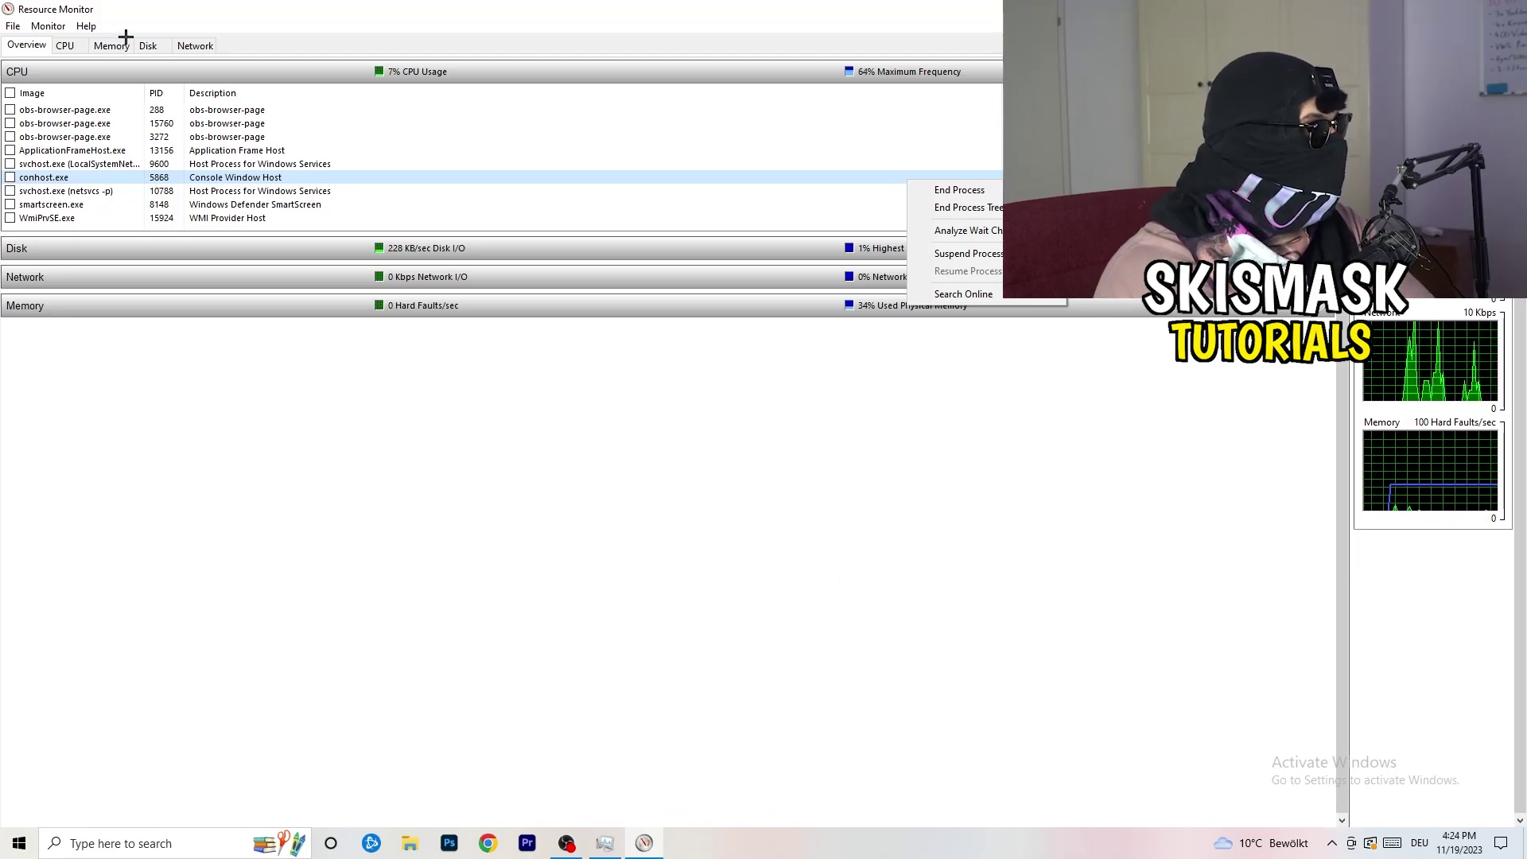
click(206, 49)
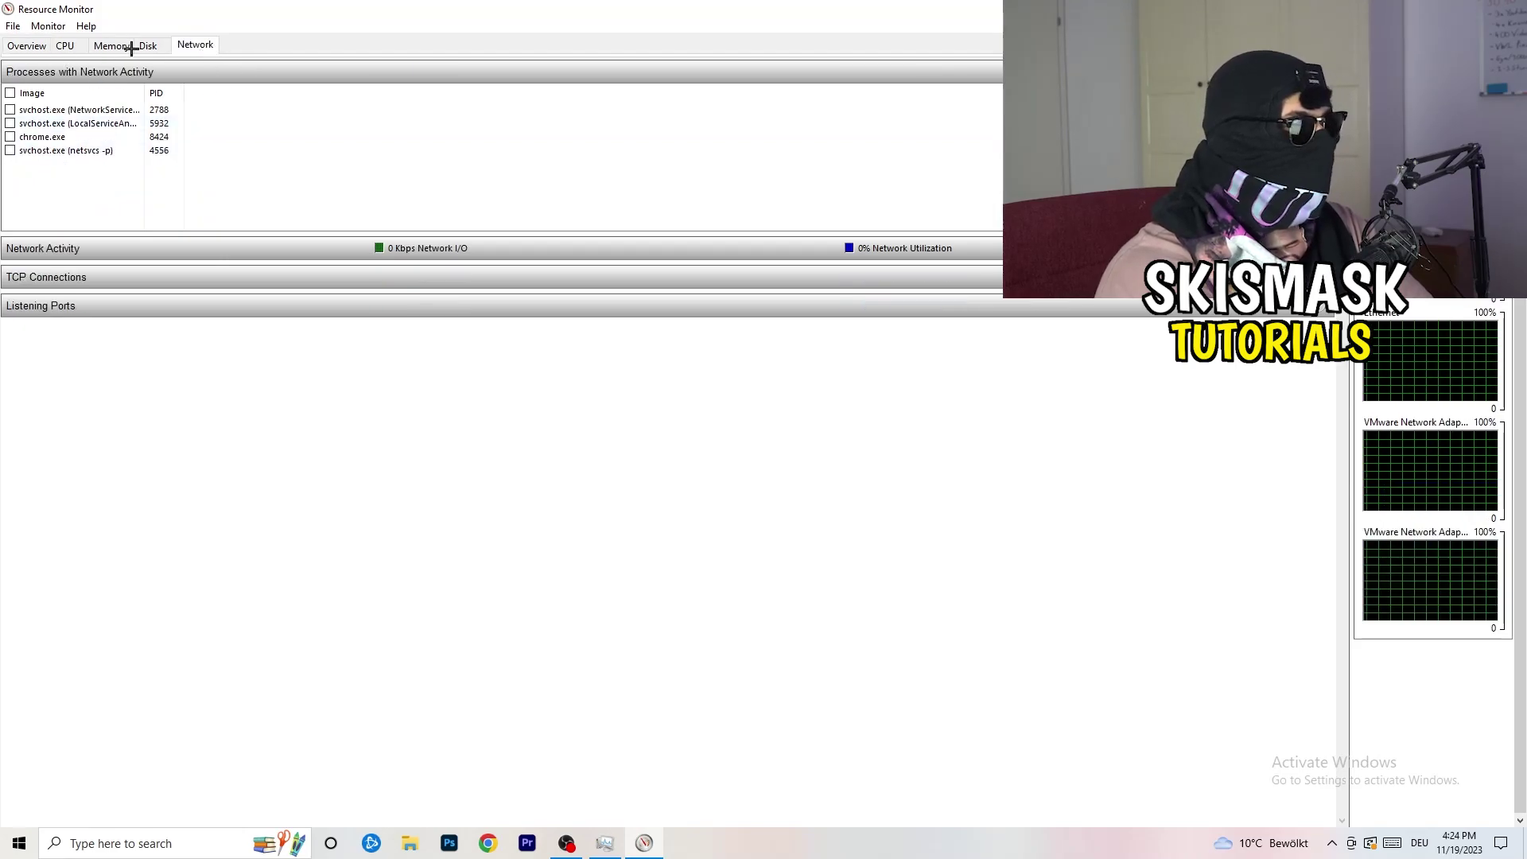
click(42, 47)
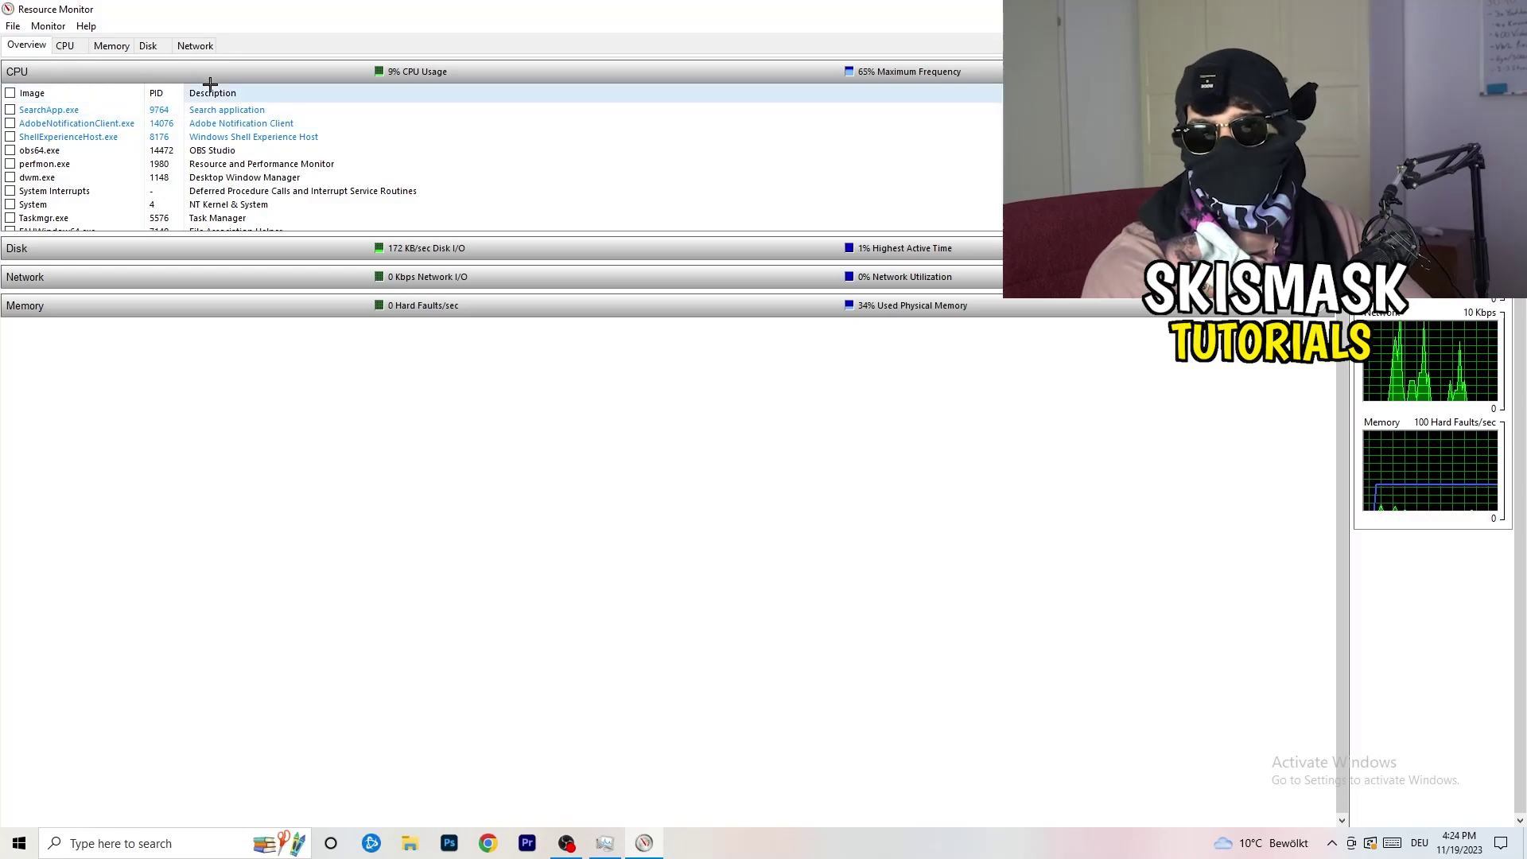
click(195, 45)
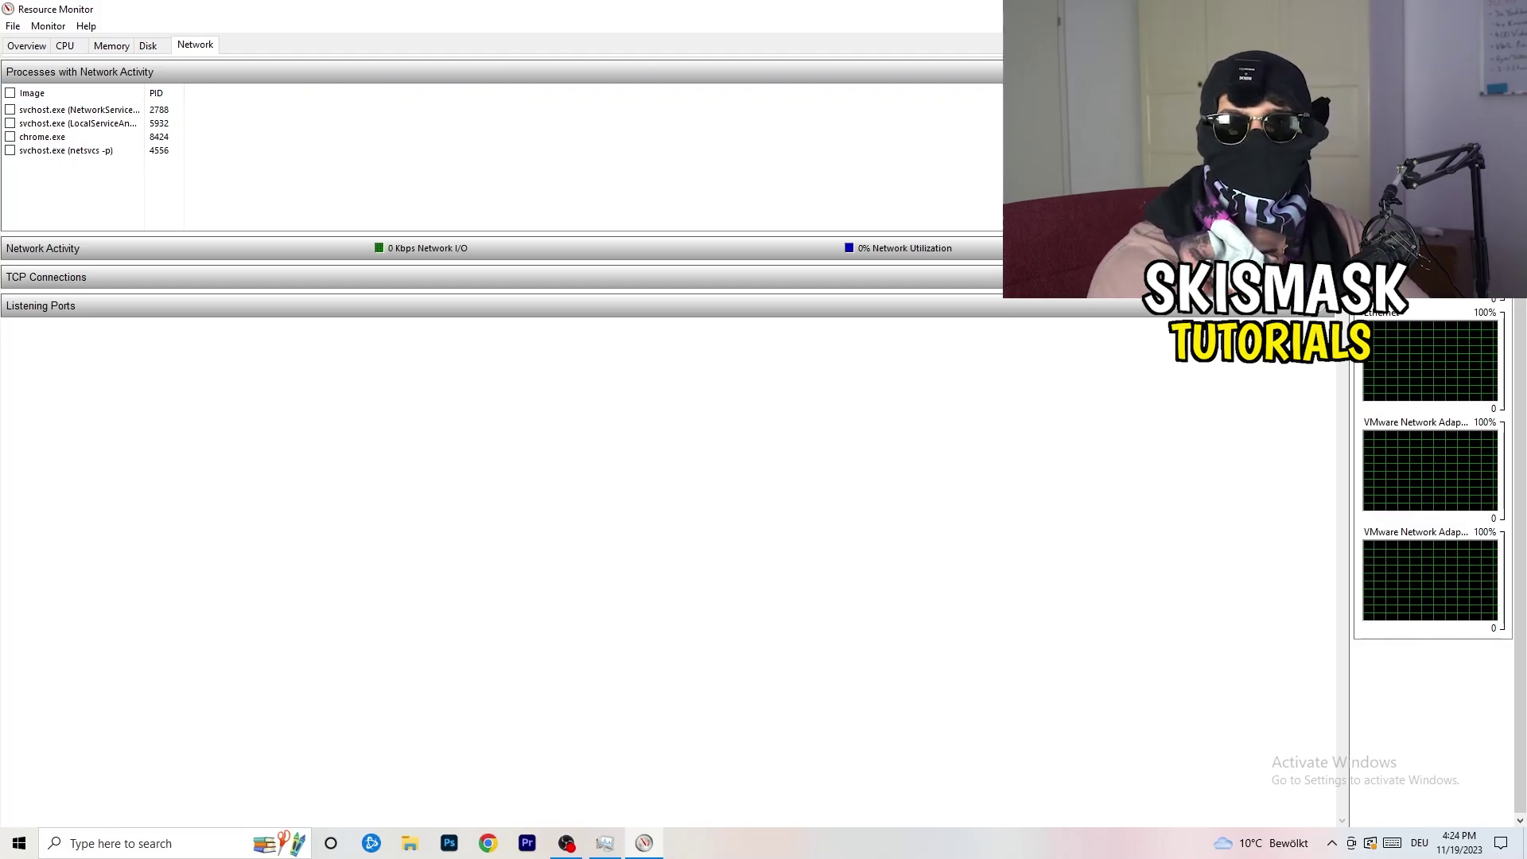
key(alt+F4)
key(alt+F4)
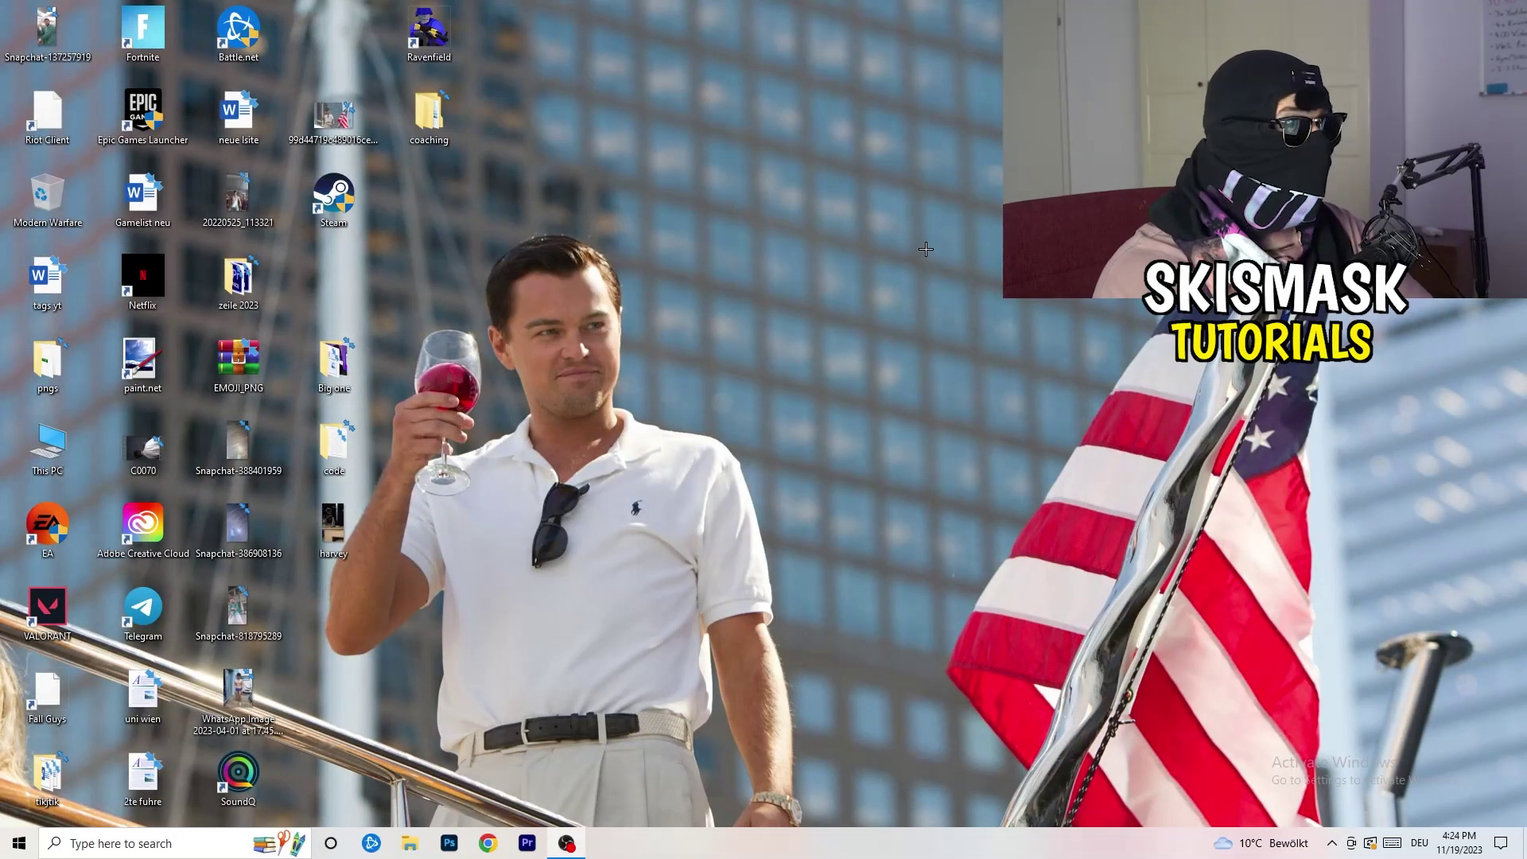
Open the Network & Internet status page in Windows Settings.
click(19, 844)
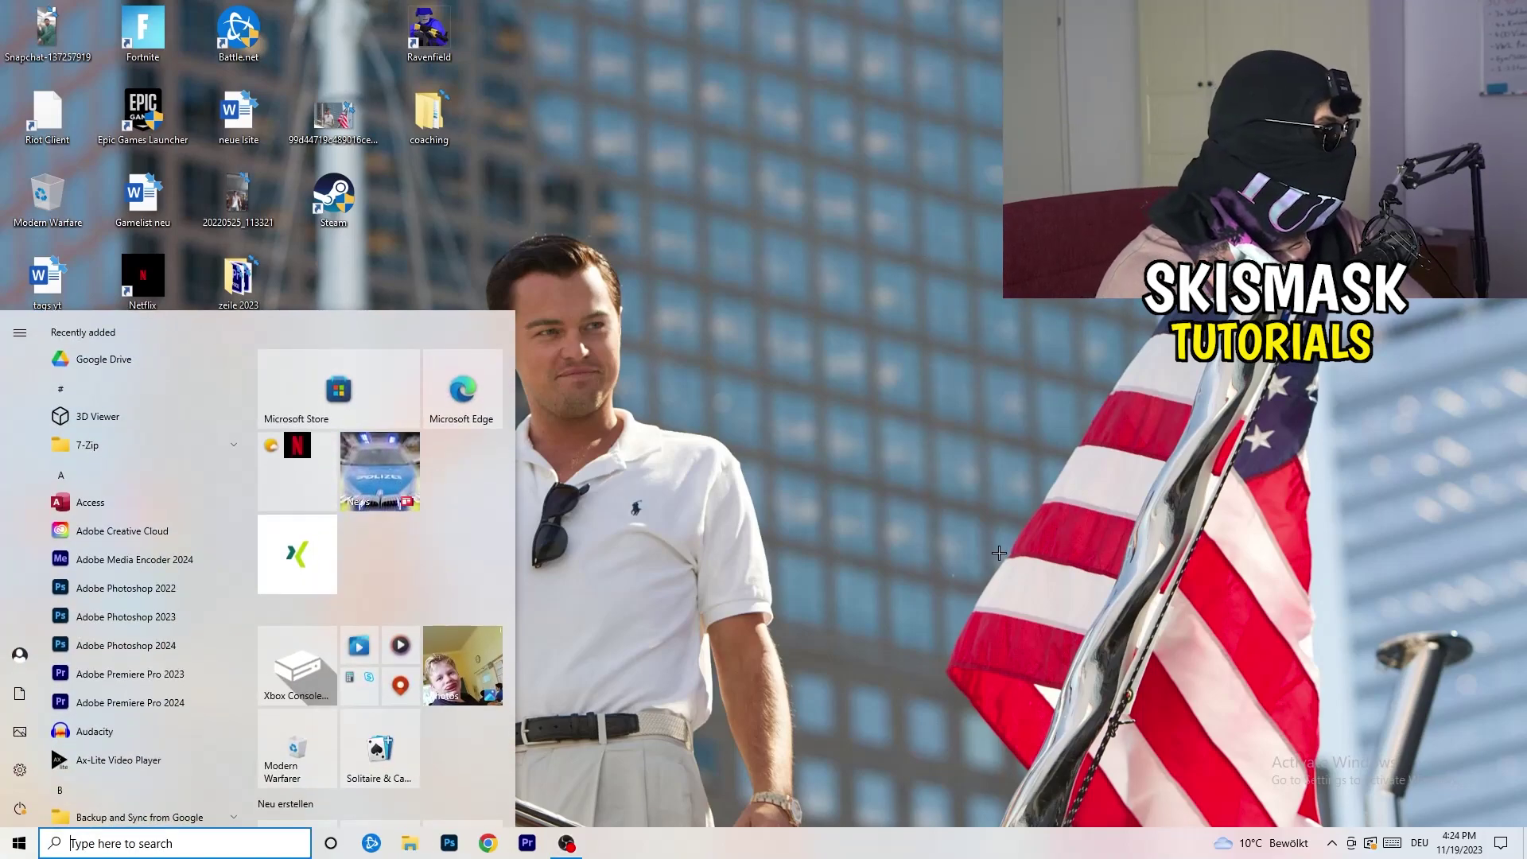
click(20, 770)
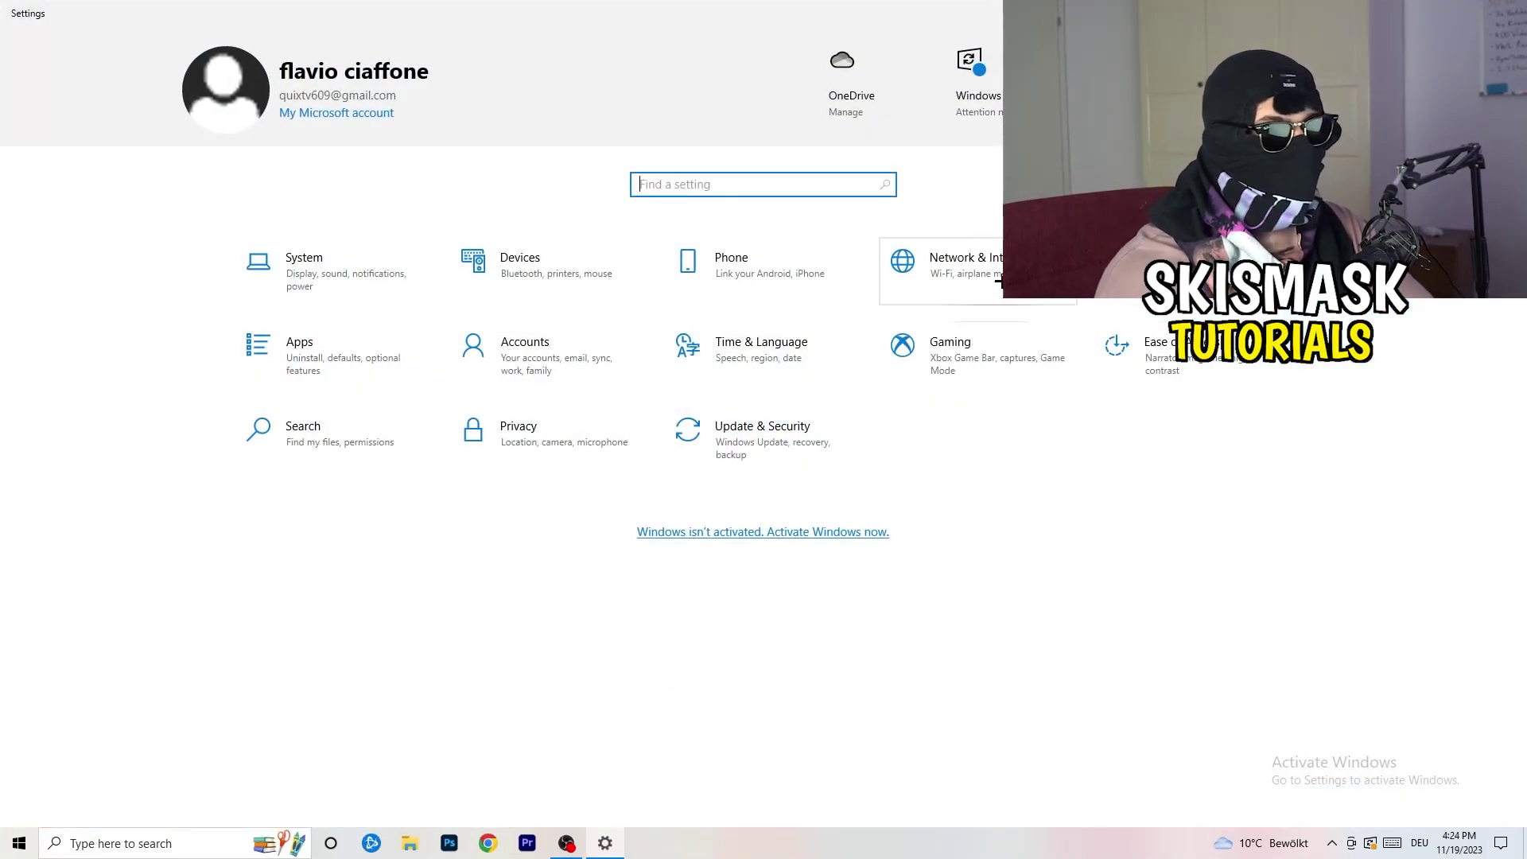
click(1027, 275)
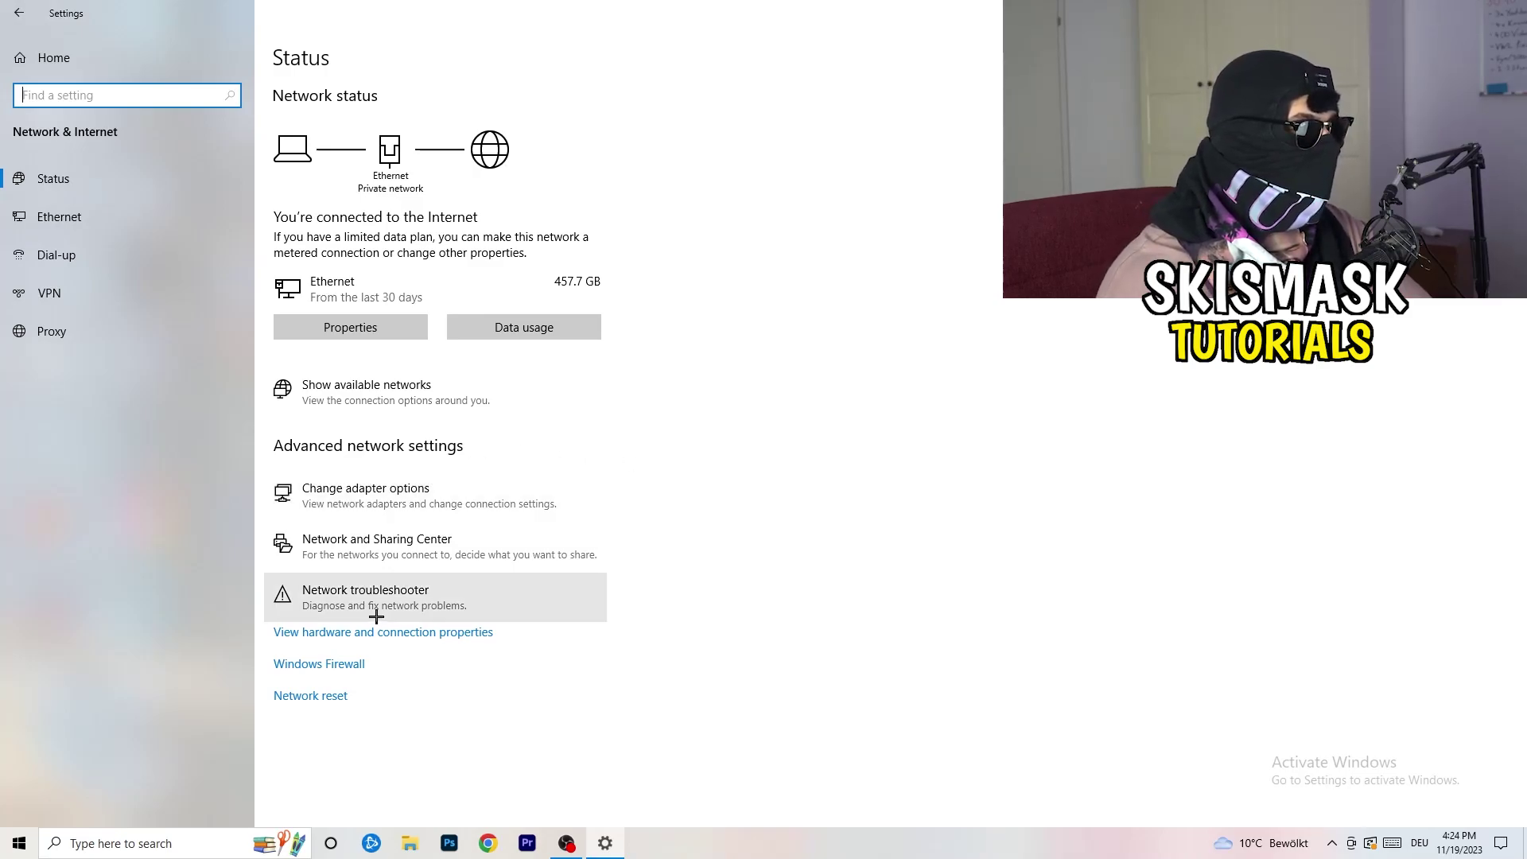
Start the network troubleshooter for all network adapters and dismiss it.
click(398, 602)
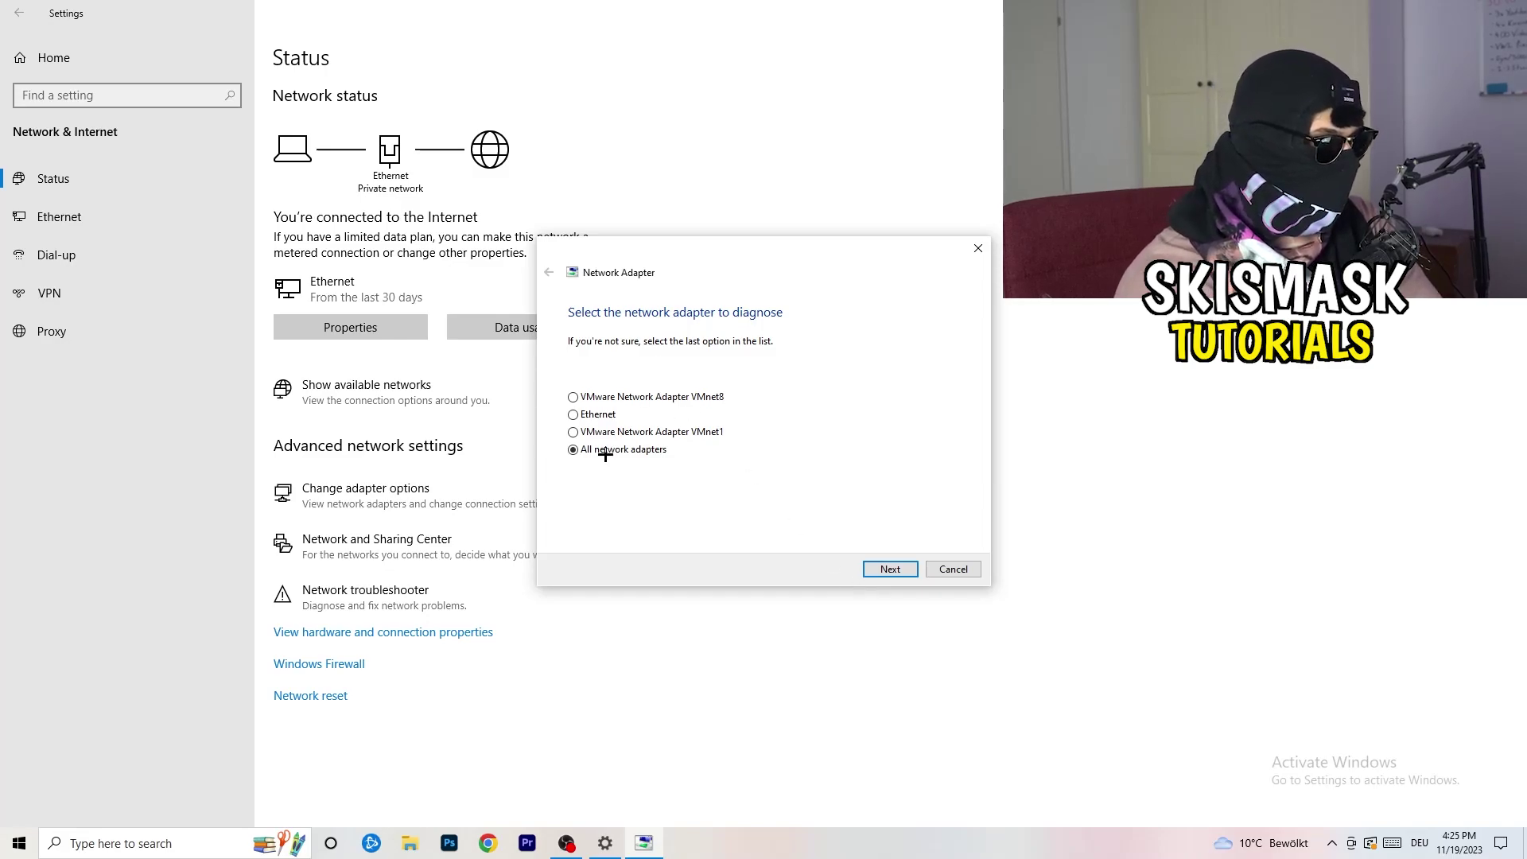
click(884, 571)
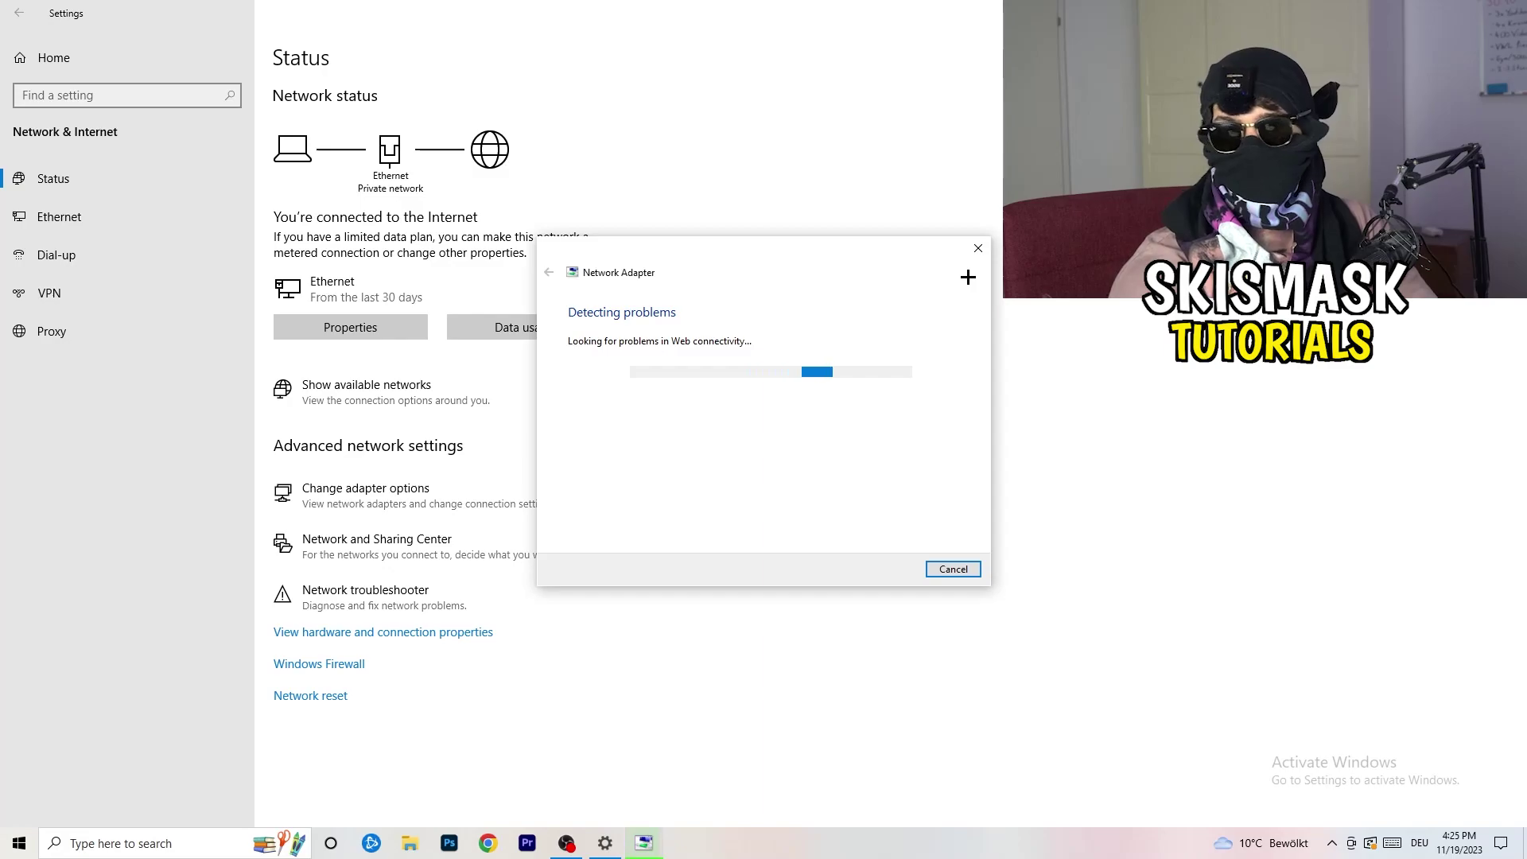
click(978, 249)
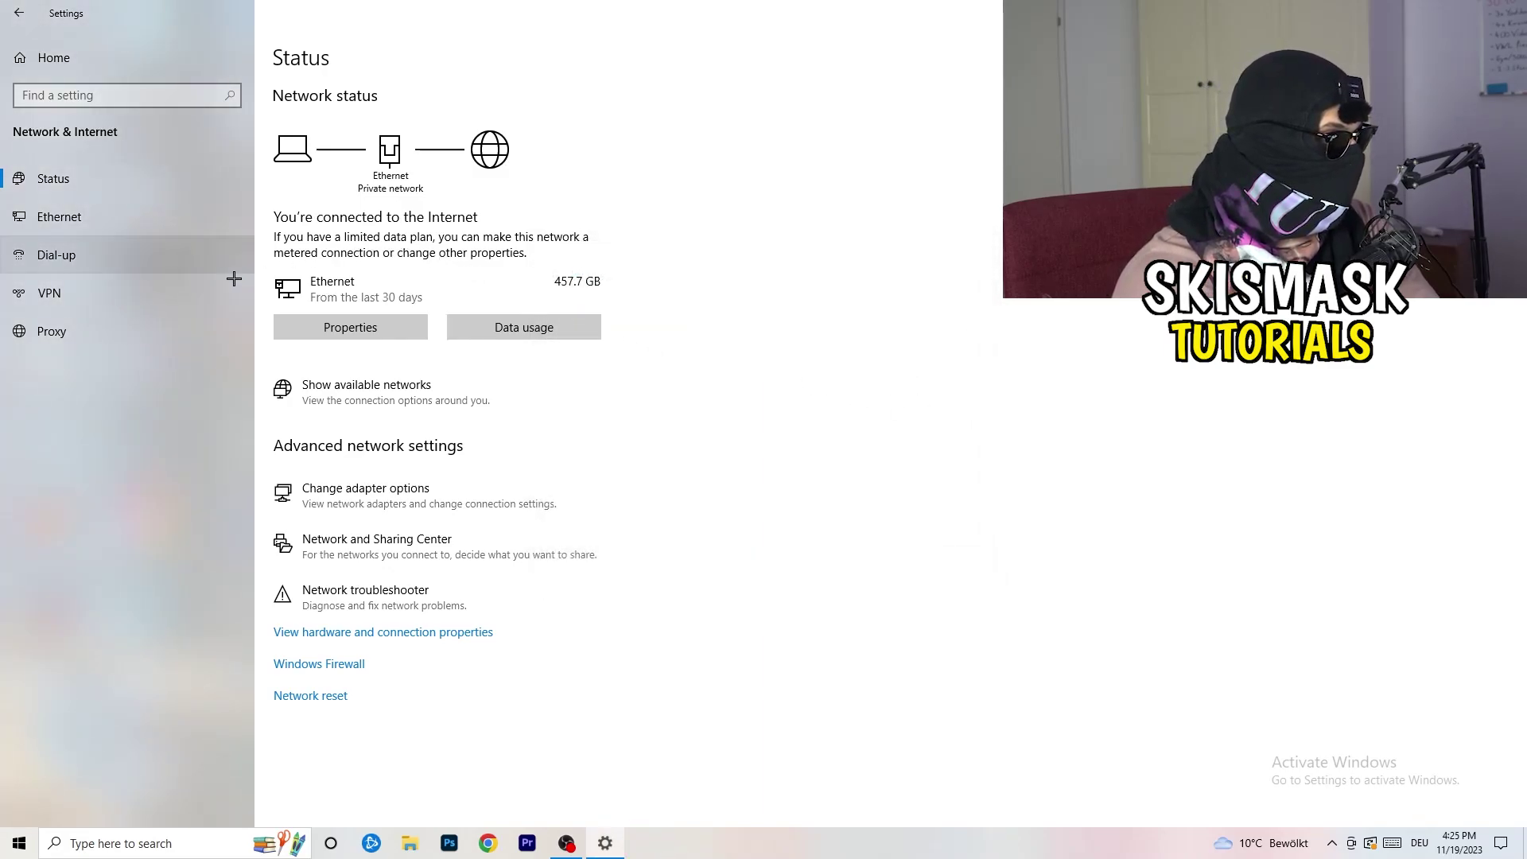
Open the network adapter options in a maximized window and disable the Ethernet adapter.
click(398, 499)
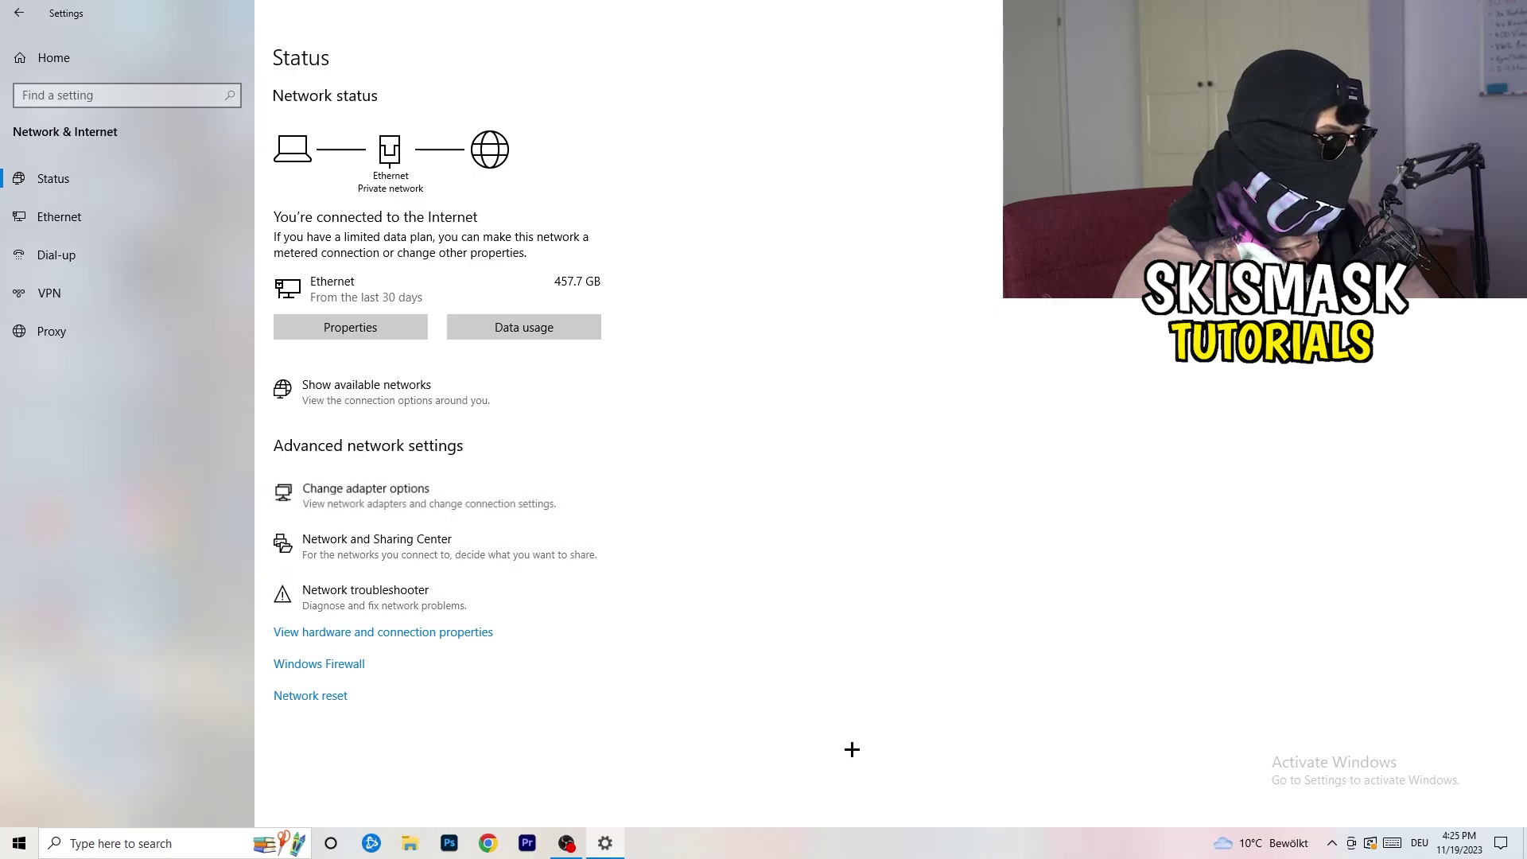
key(super+Up)
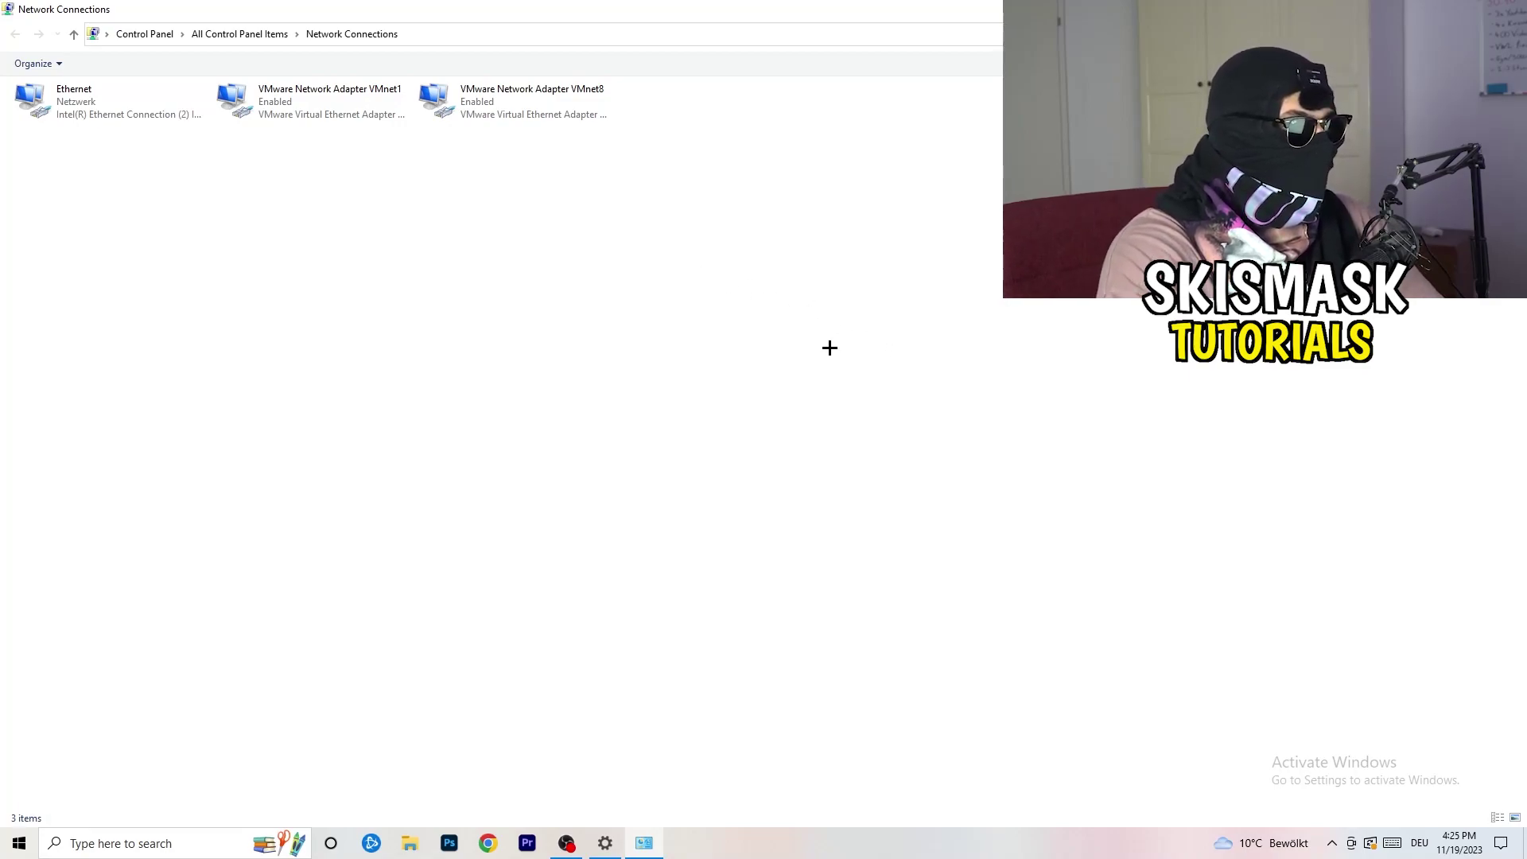
click(108, 100)
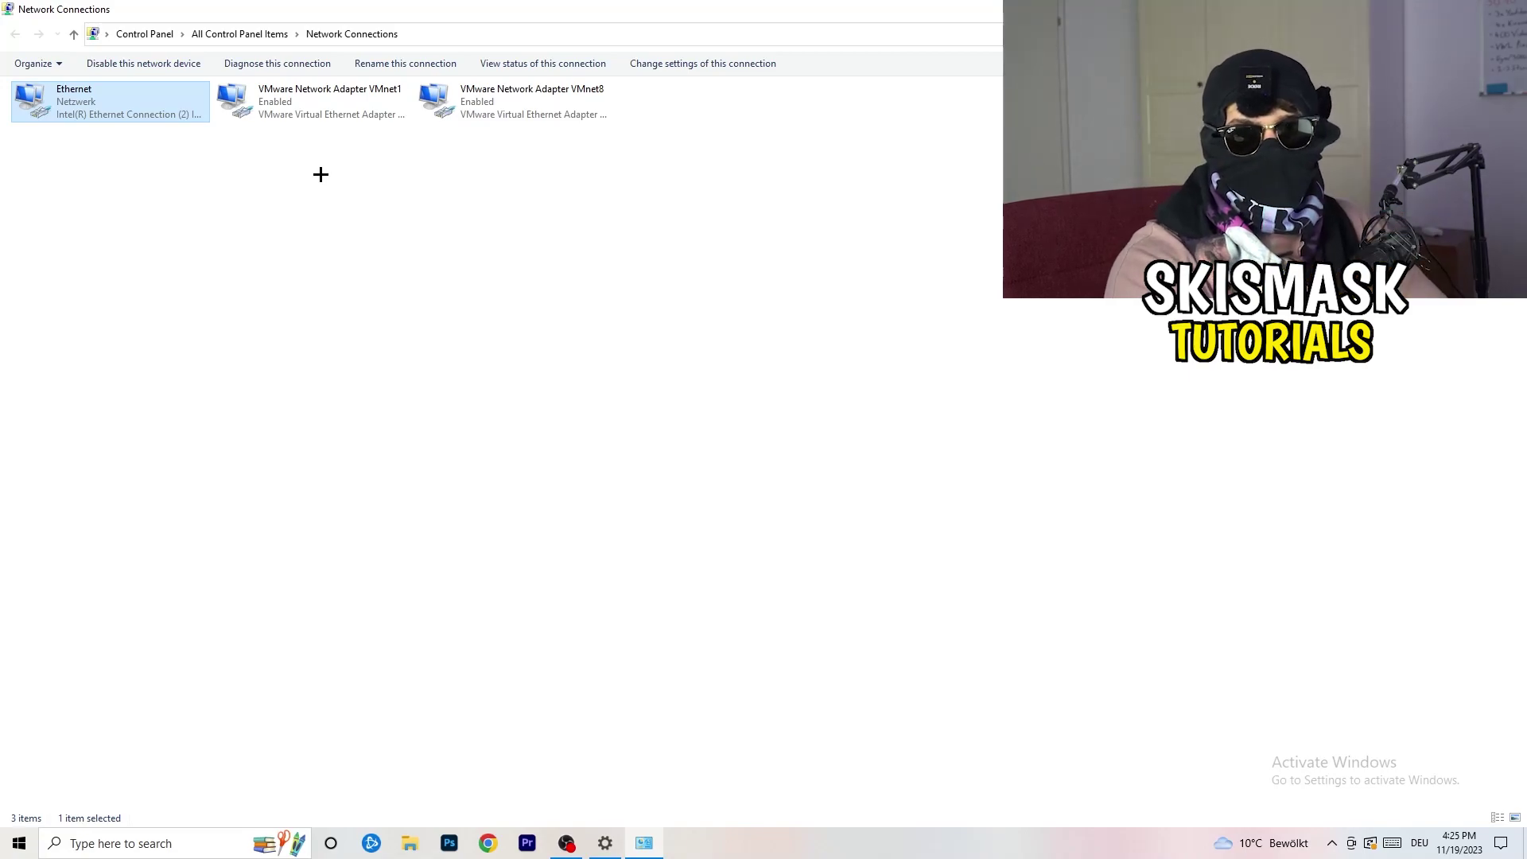
right_click(129, 96)
click(172, 109)
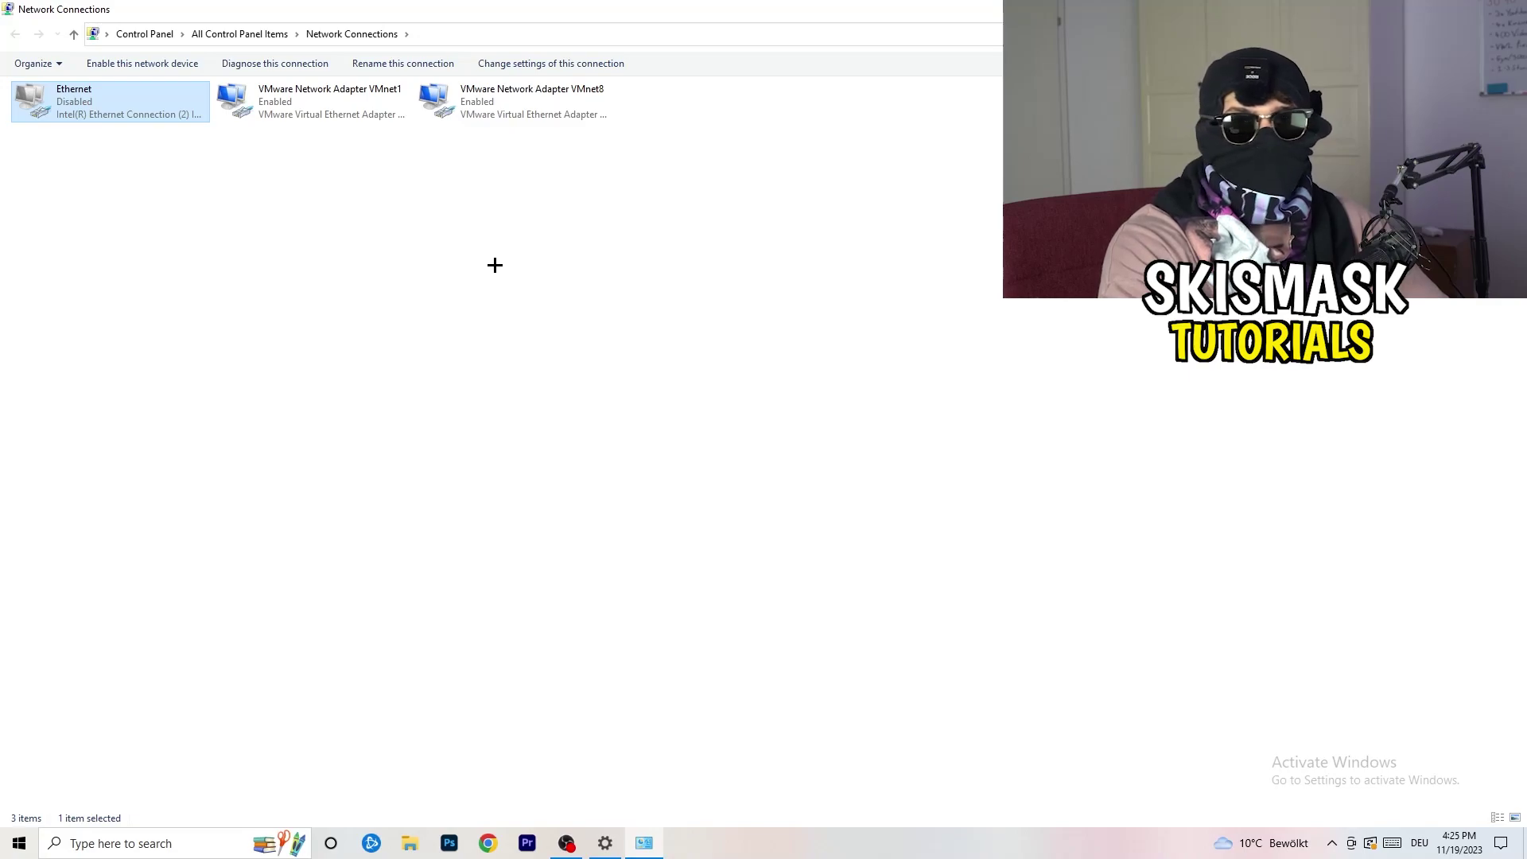
Enable the Ethernet adapter again and close the Network Connections window.
right_click(81, 113)
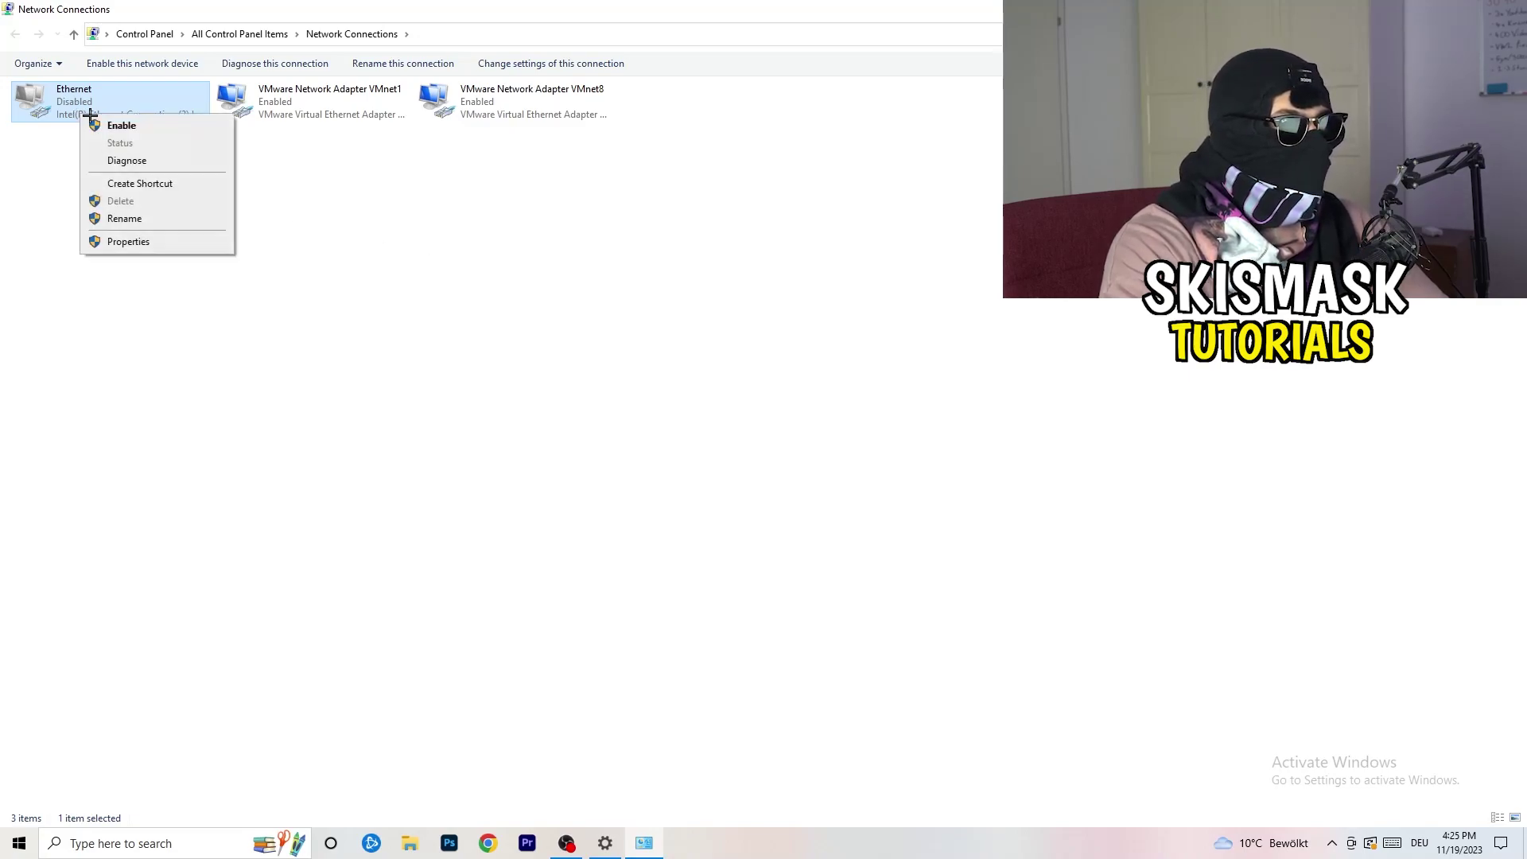
click(152, 128)
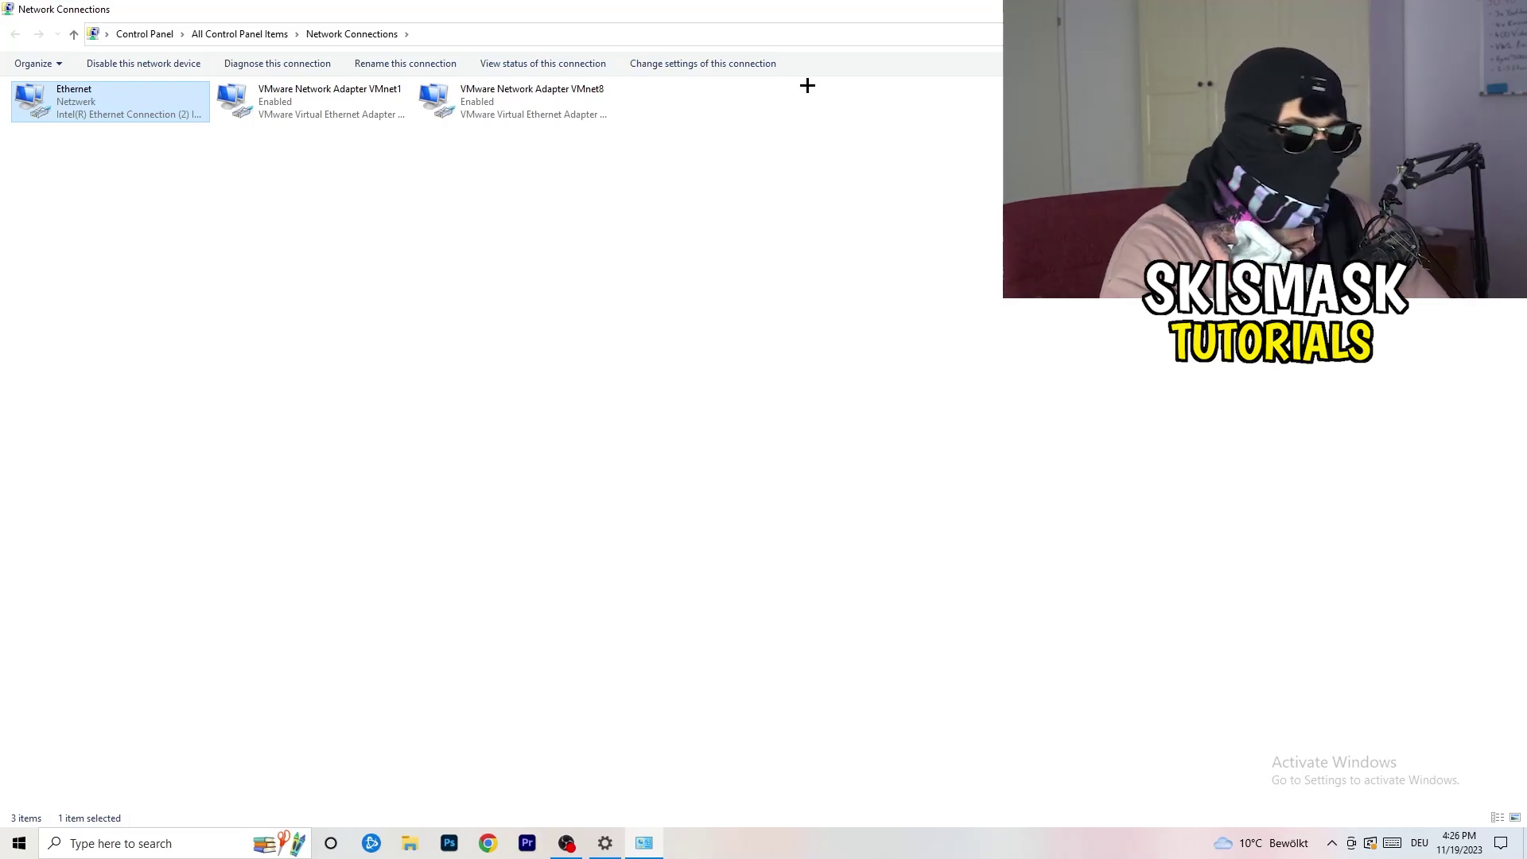
key(alt+F4)
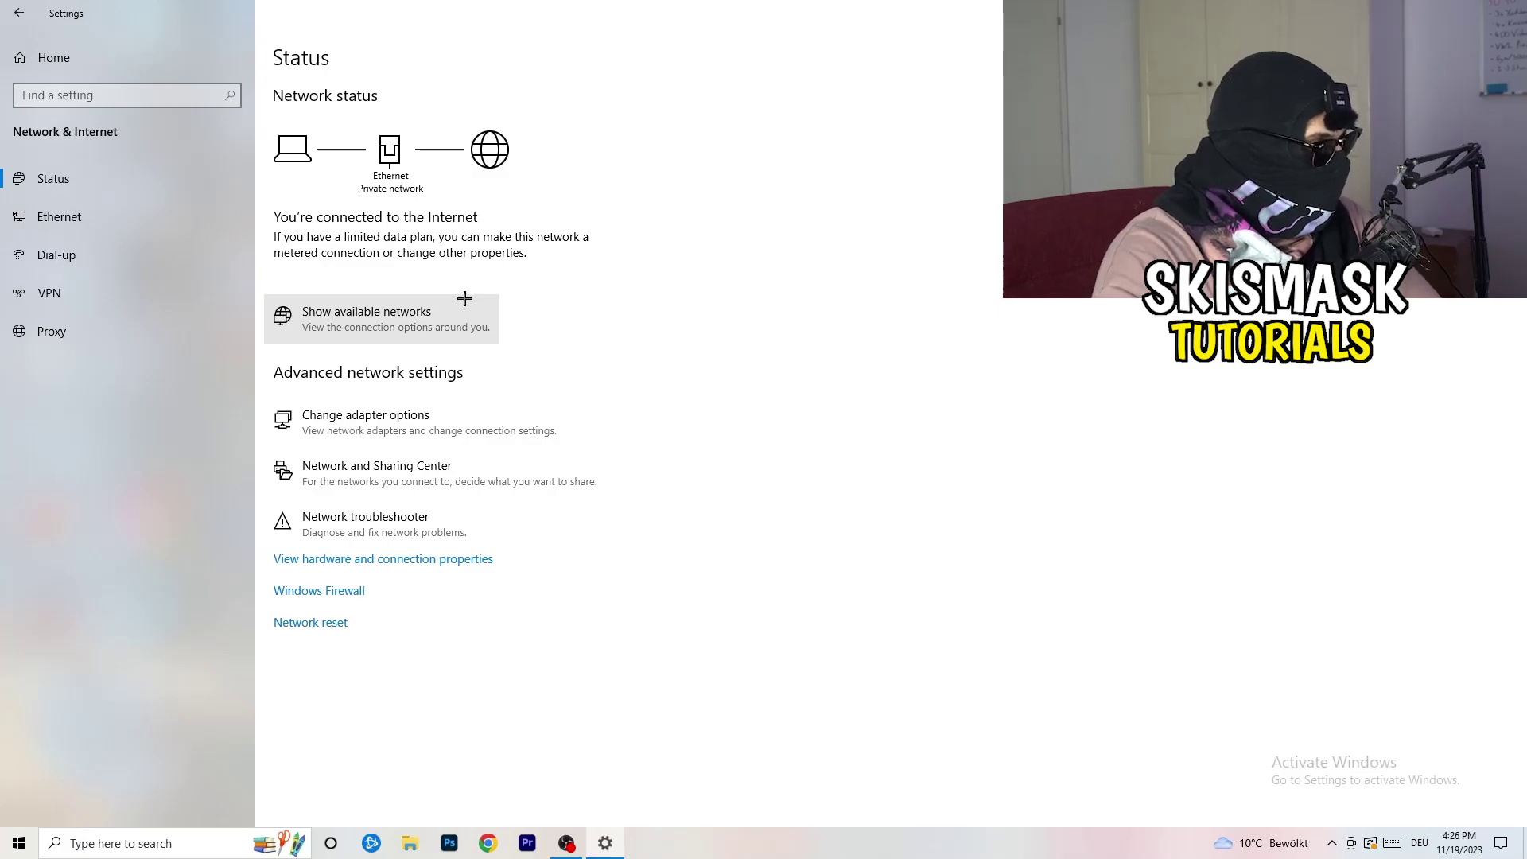
Open the Ethernet connection's properties by way of the Network and Sharing Center.
click(452, 480)
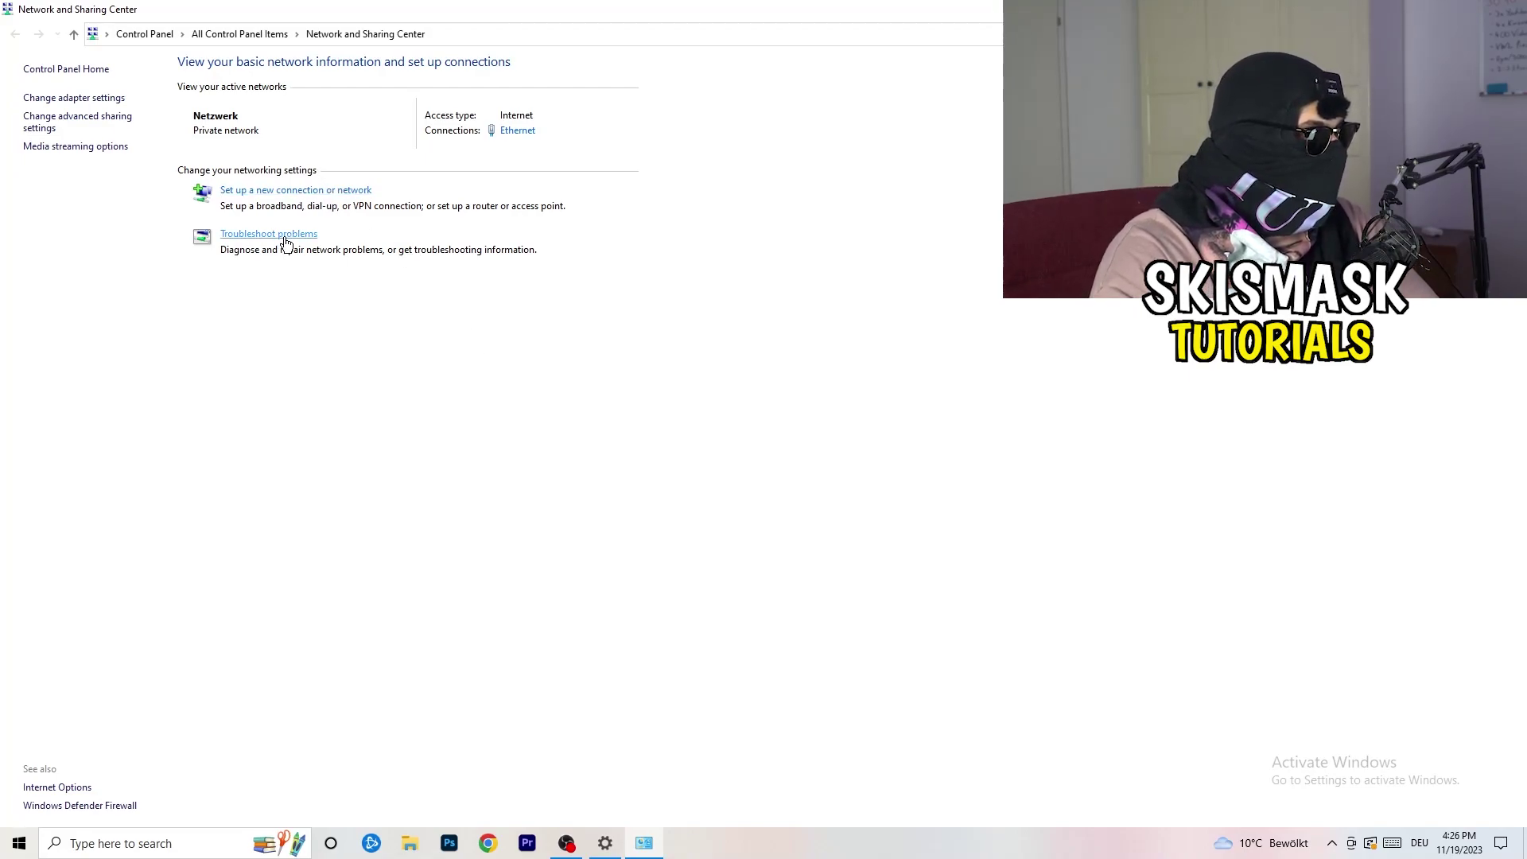
click(522, 132)
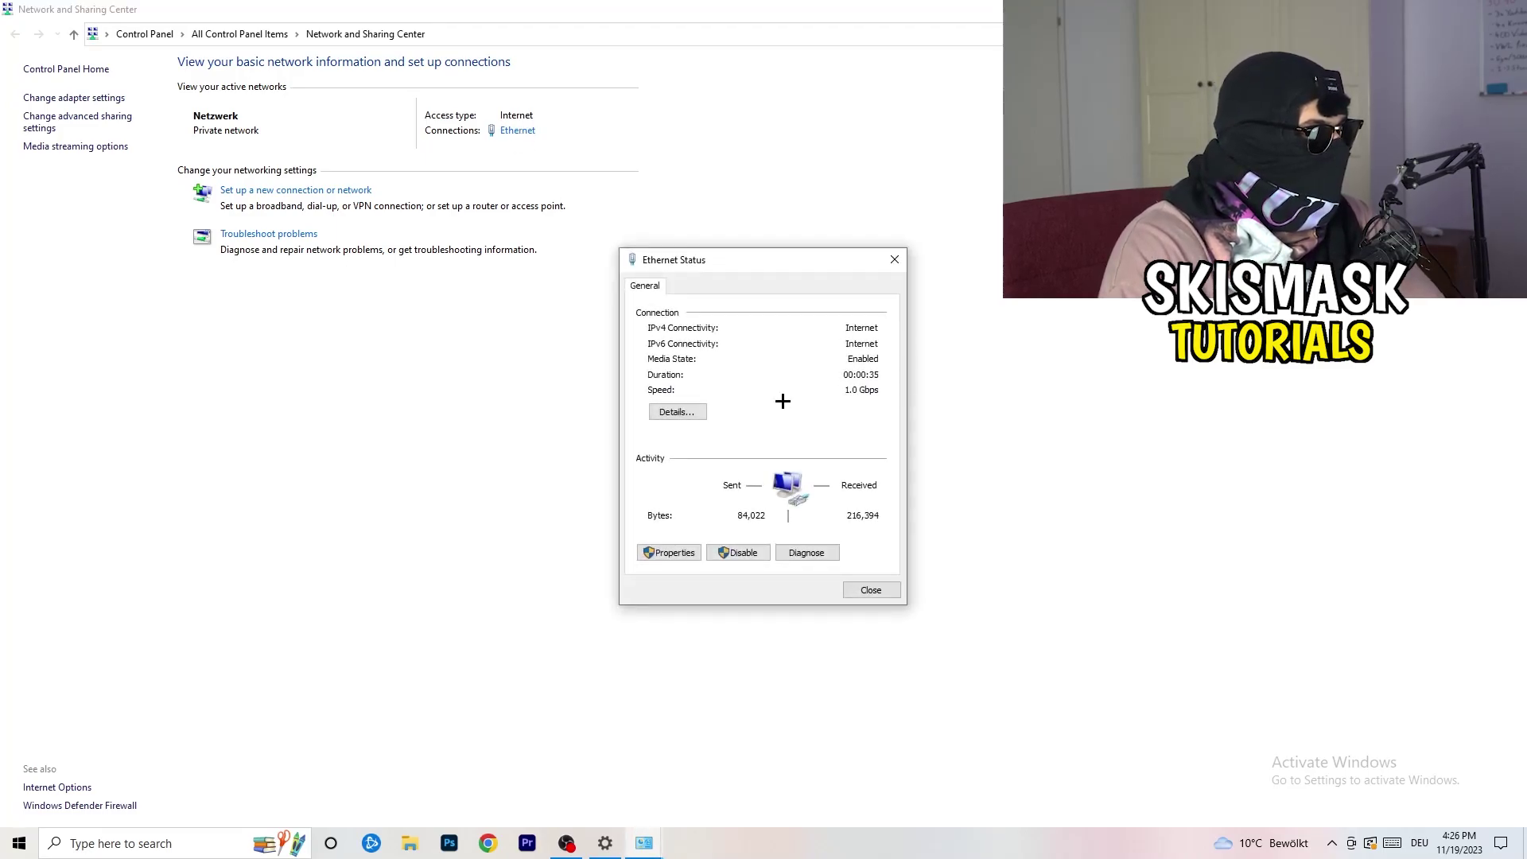
drag(762, 255, 391, 157)
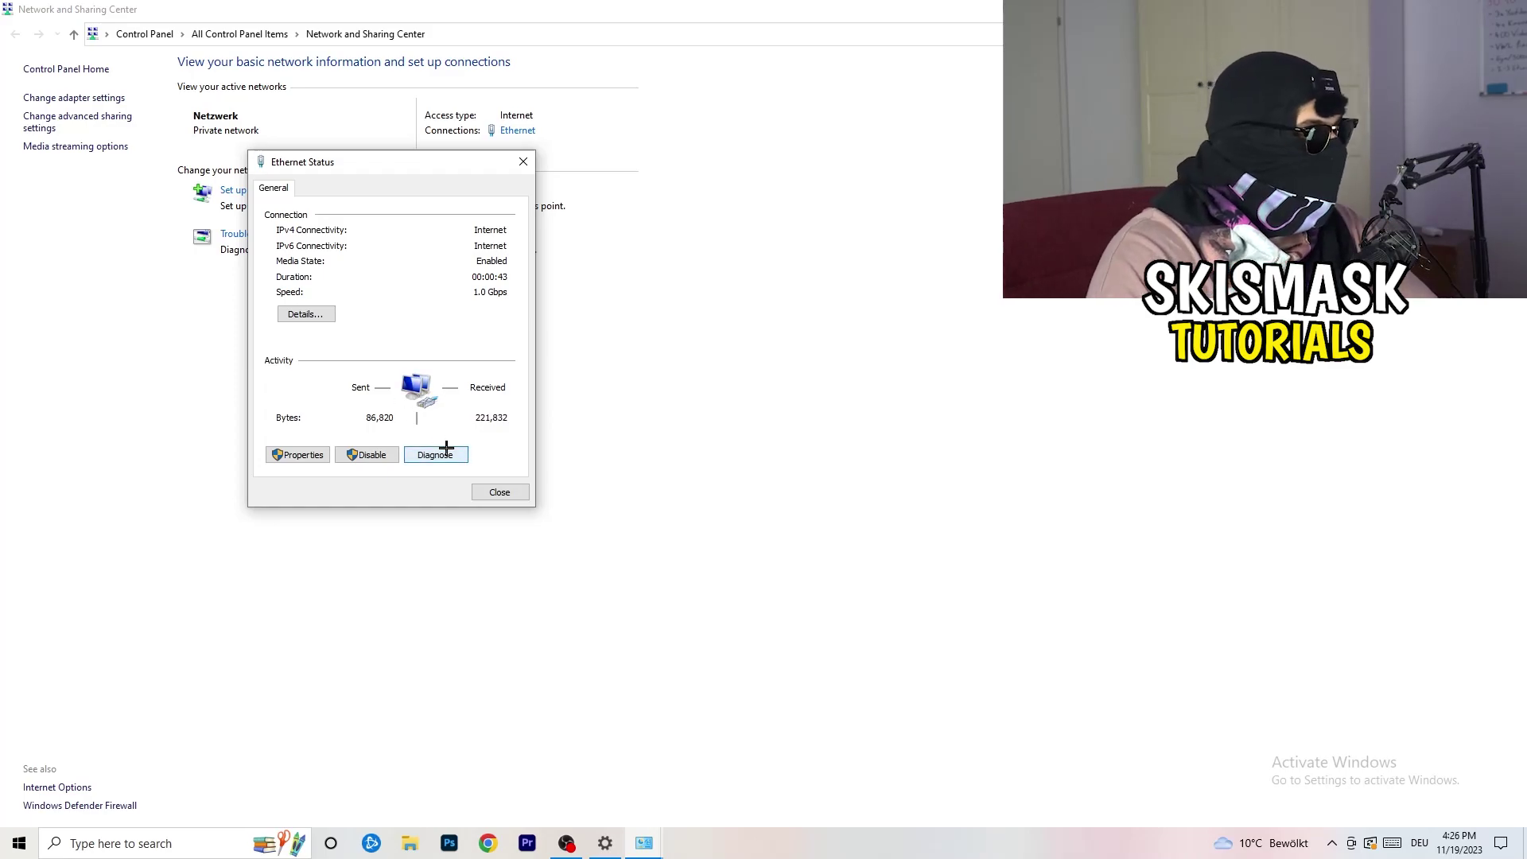
click(299, 455)
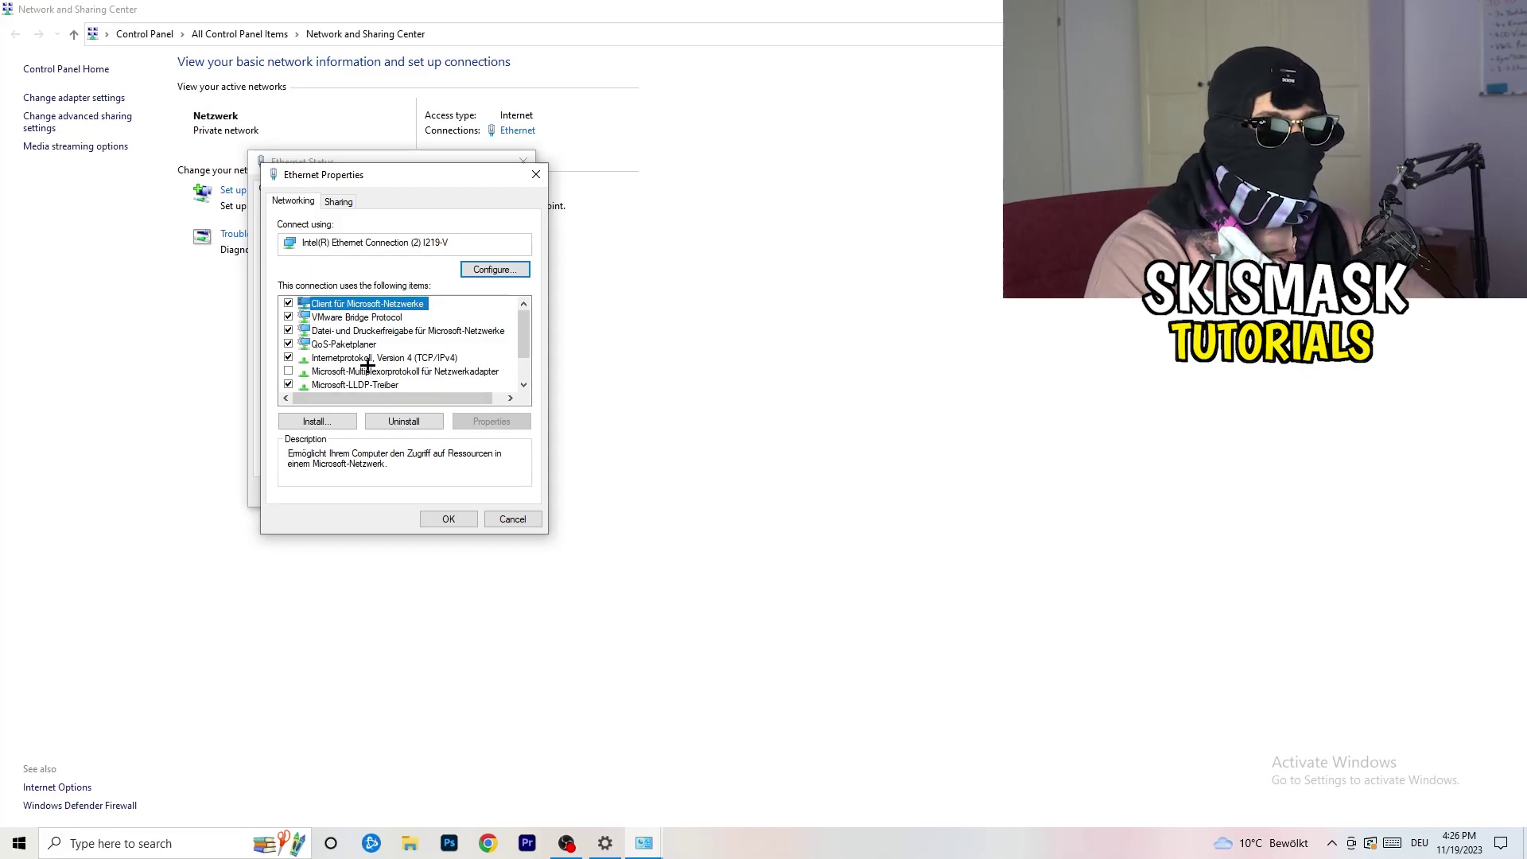
Open the Internet Protocol Version 4 (TCP/IPv4) properties and select manual entry of the IP address.
scroll(370, 352, down, 1)
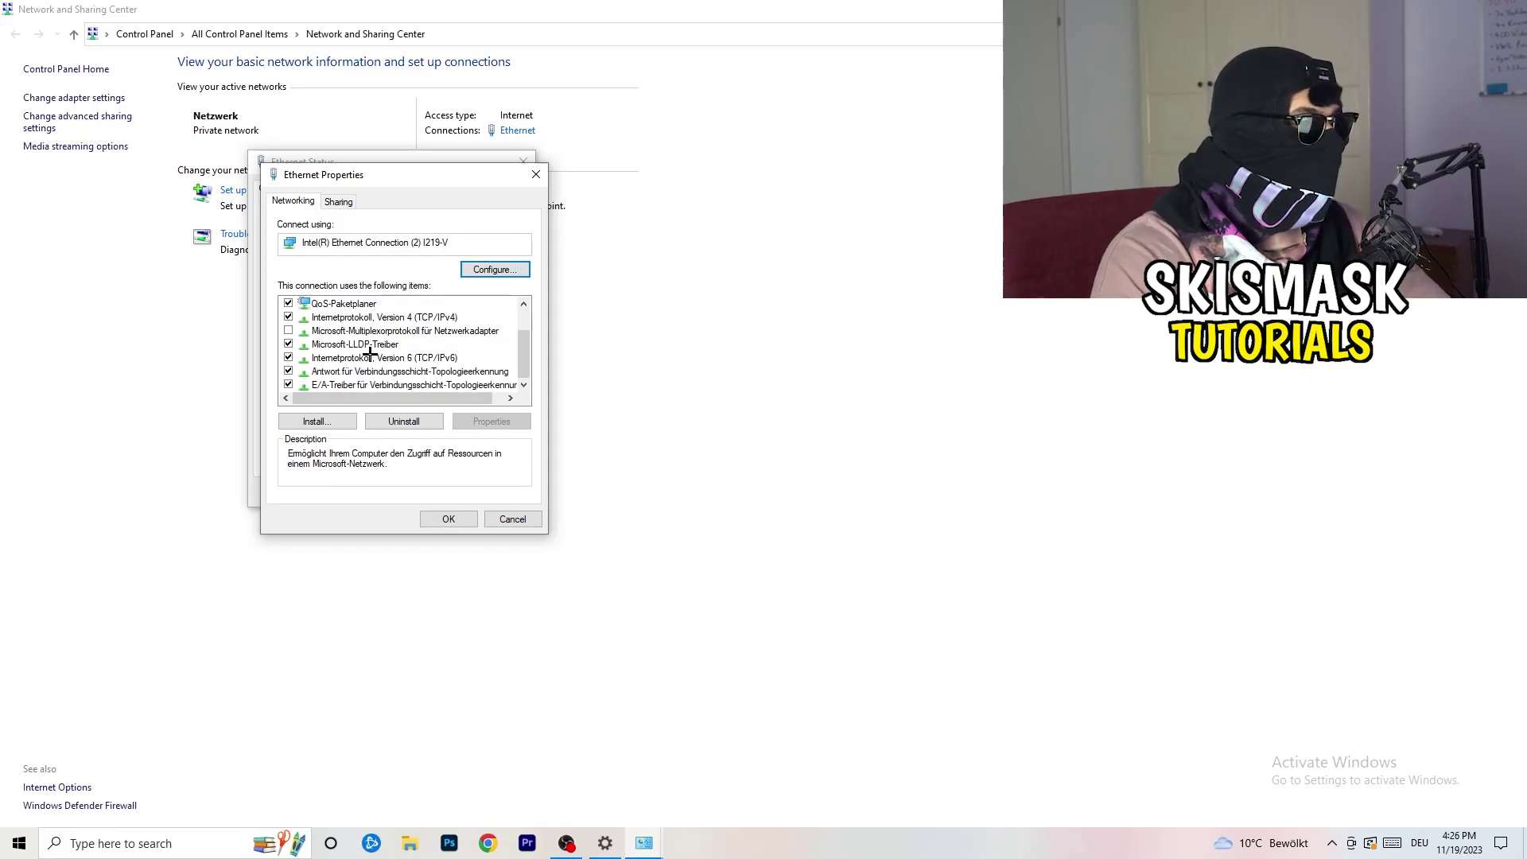
scroll(373, 351, up, 1)
scroll(374, 351, down, 1)
scroll(378, 351, up, 1)
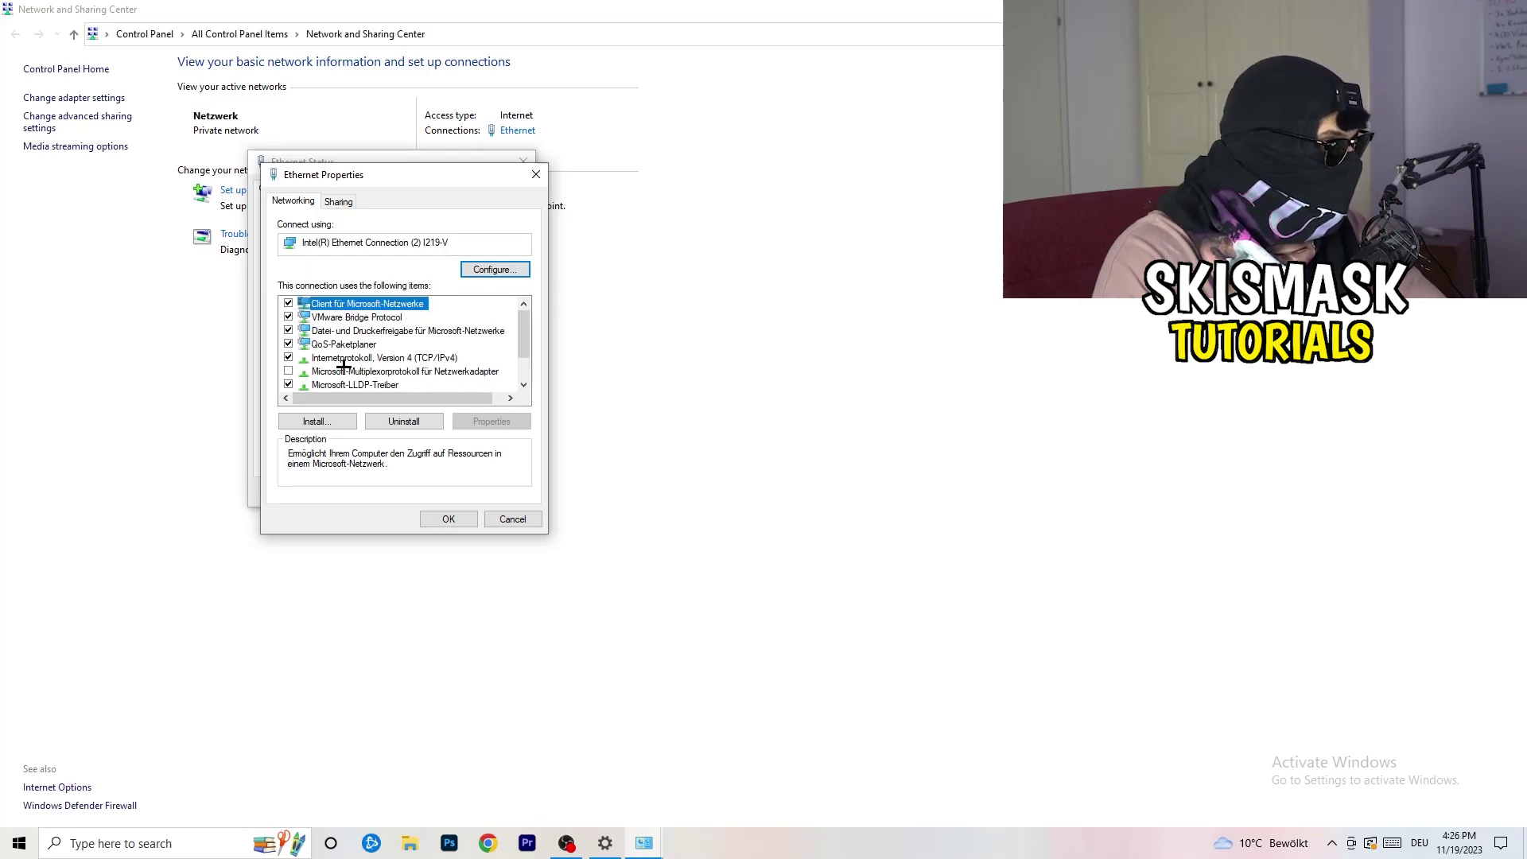
double_click(355, 360)
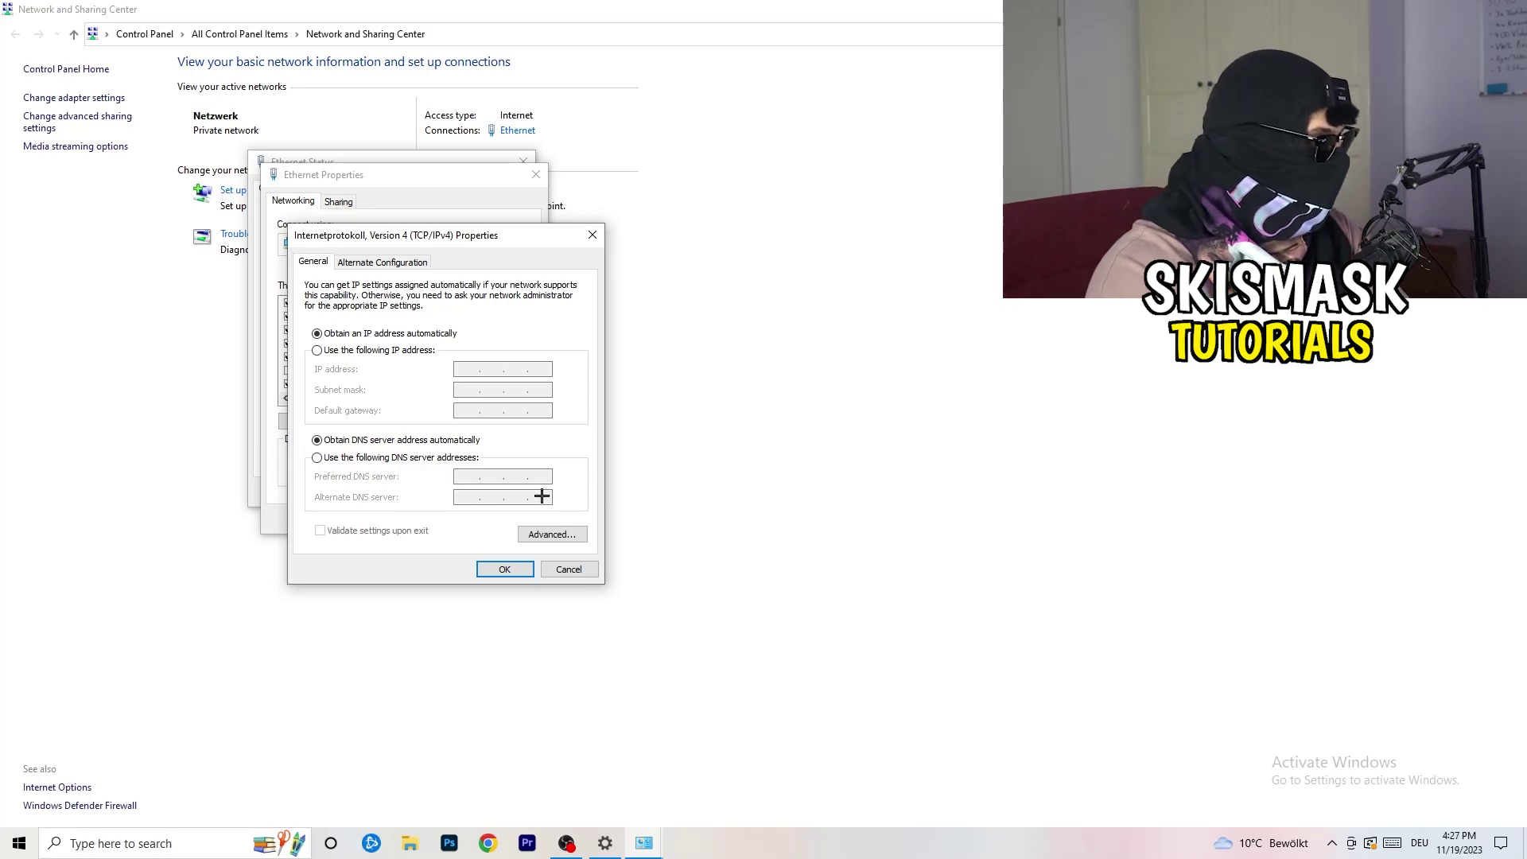
click(319, 351)
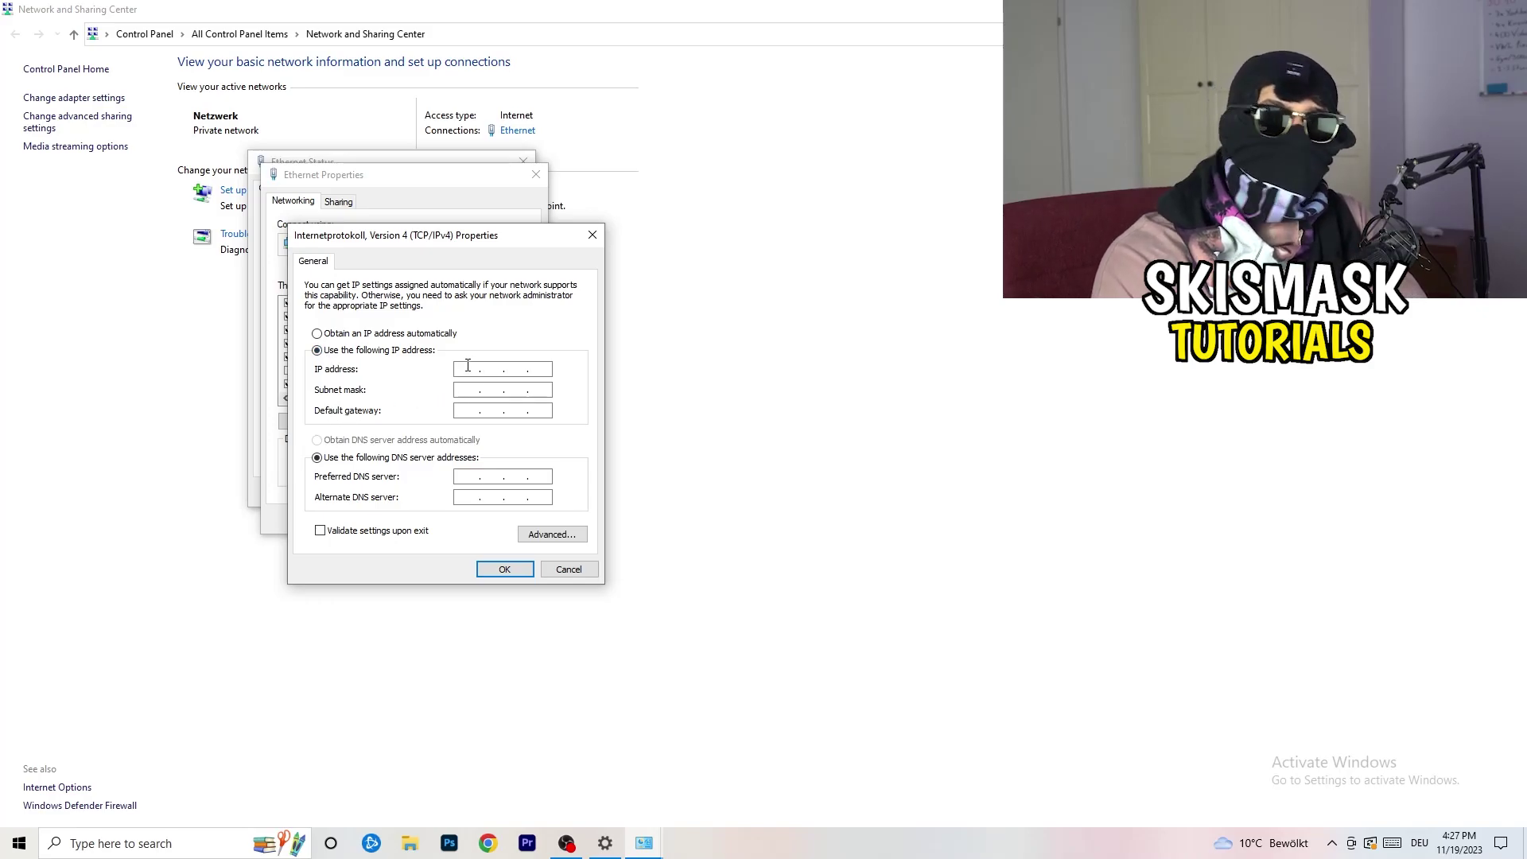
click(462, 370)
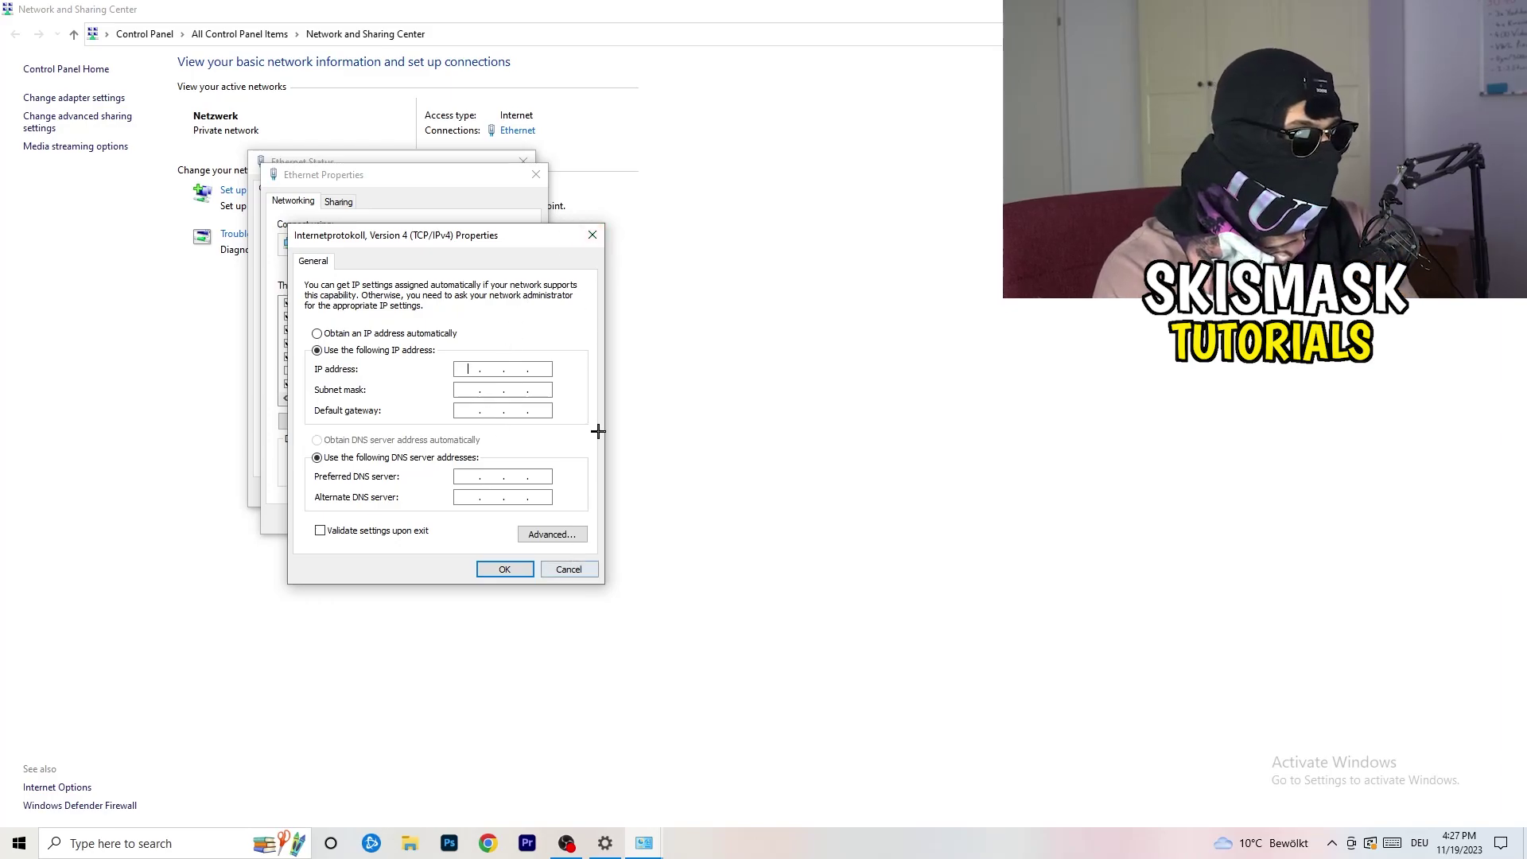
Discard the IPv4 changes and close the Ethernet dialogs and the Network and Sharing Center.
click(592, 231)
click(534, 172)
click(526, 161)
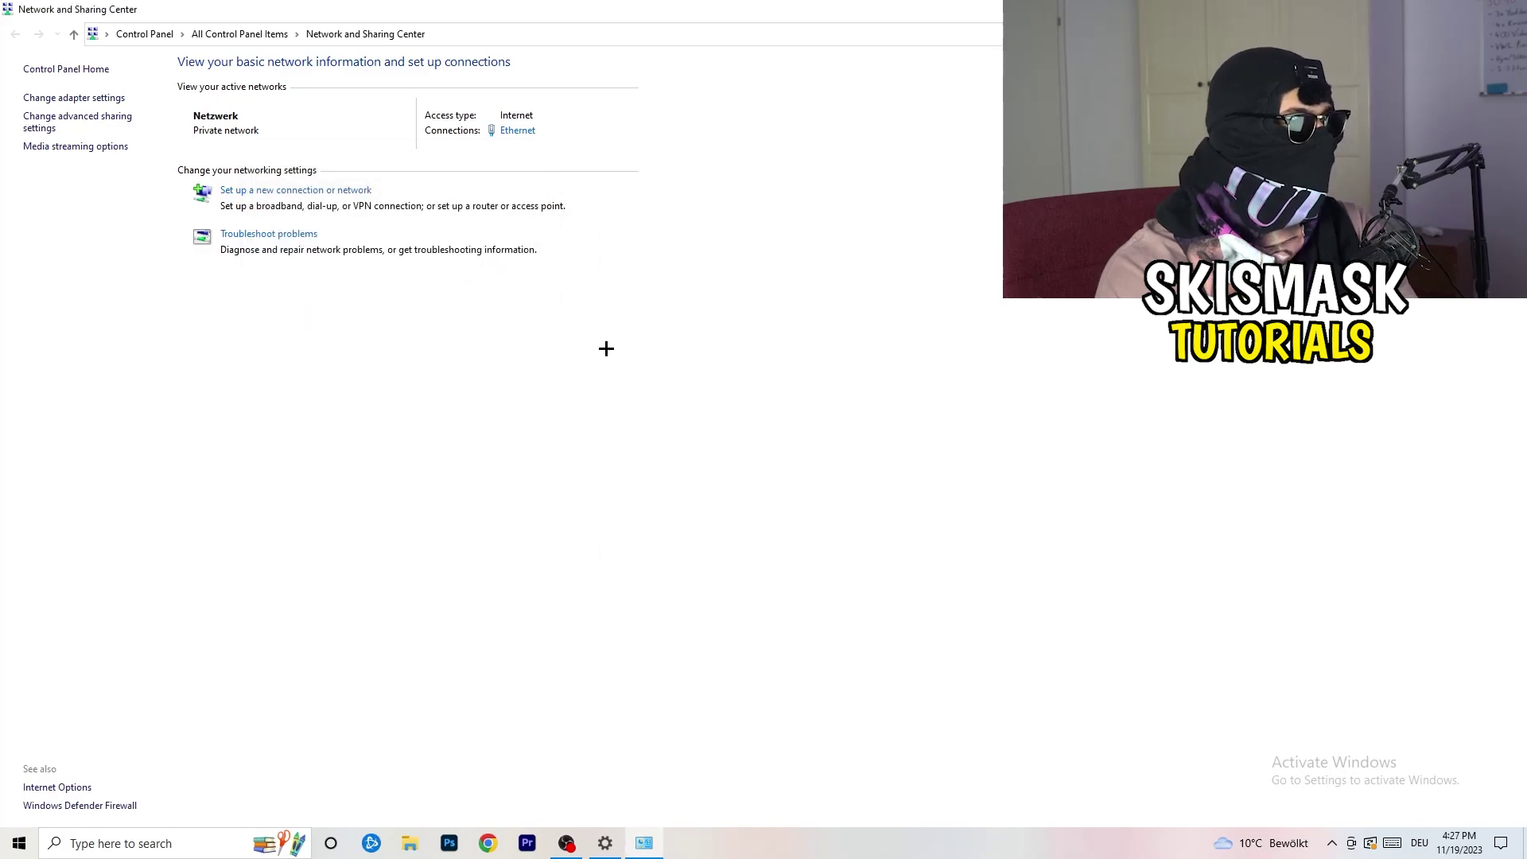
key(alt+F4)
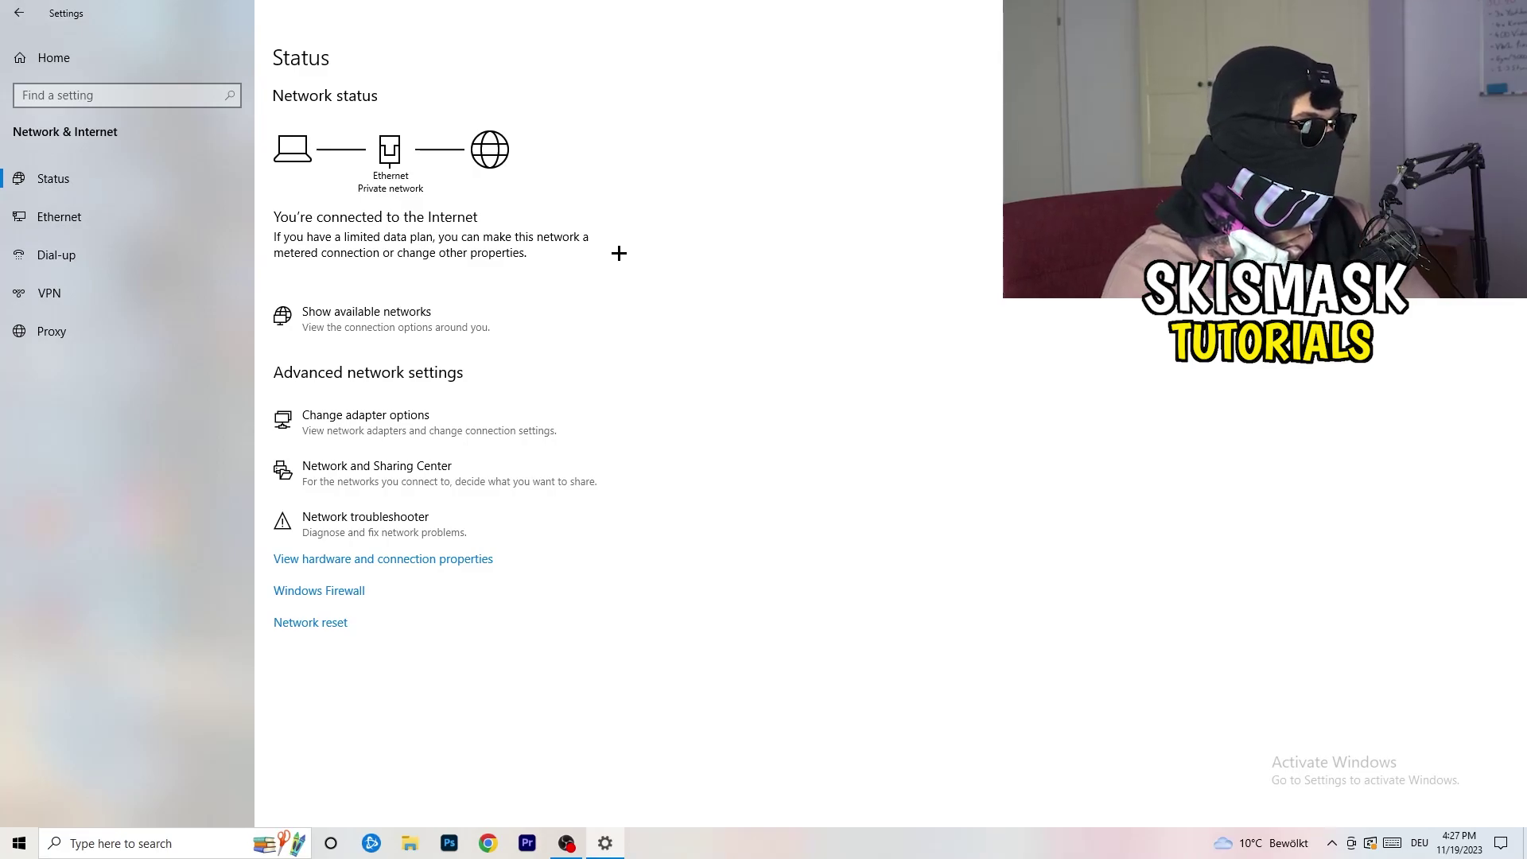
Show the available networks, return from there to the Network & Internet settings, and close Settings.
click(408, 311)
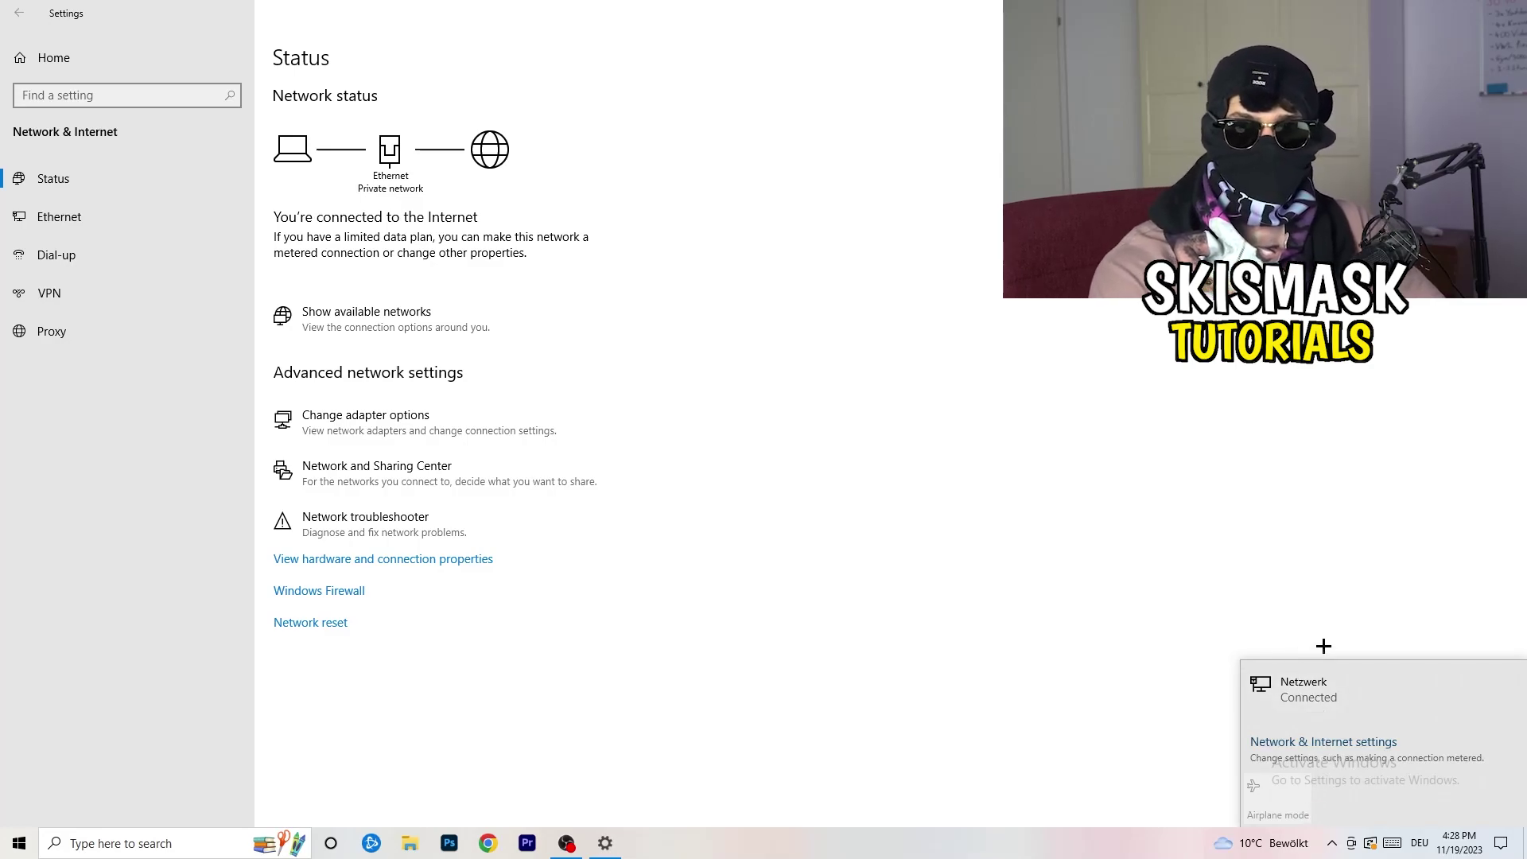
click(1302, 738)
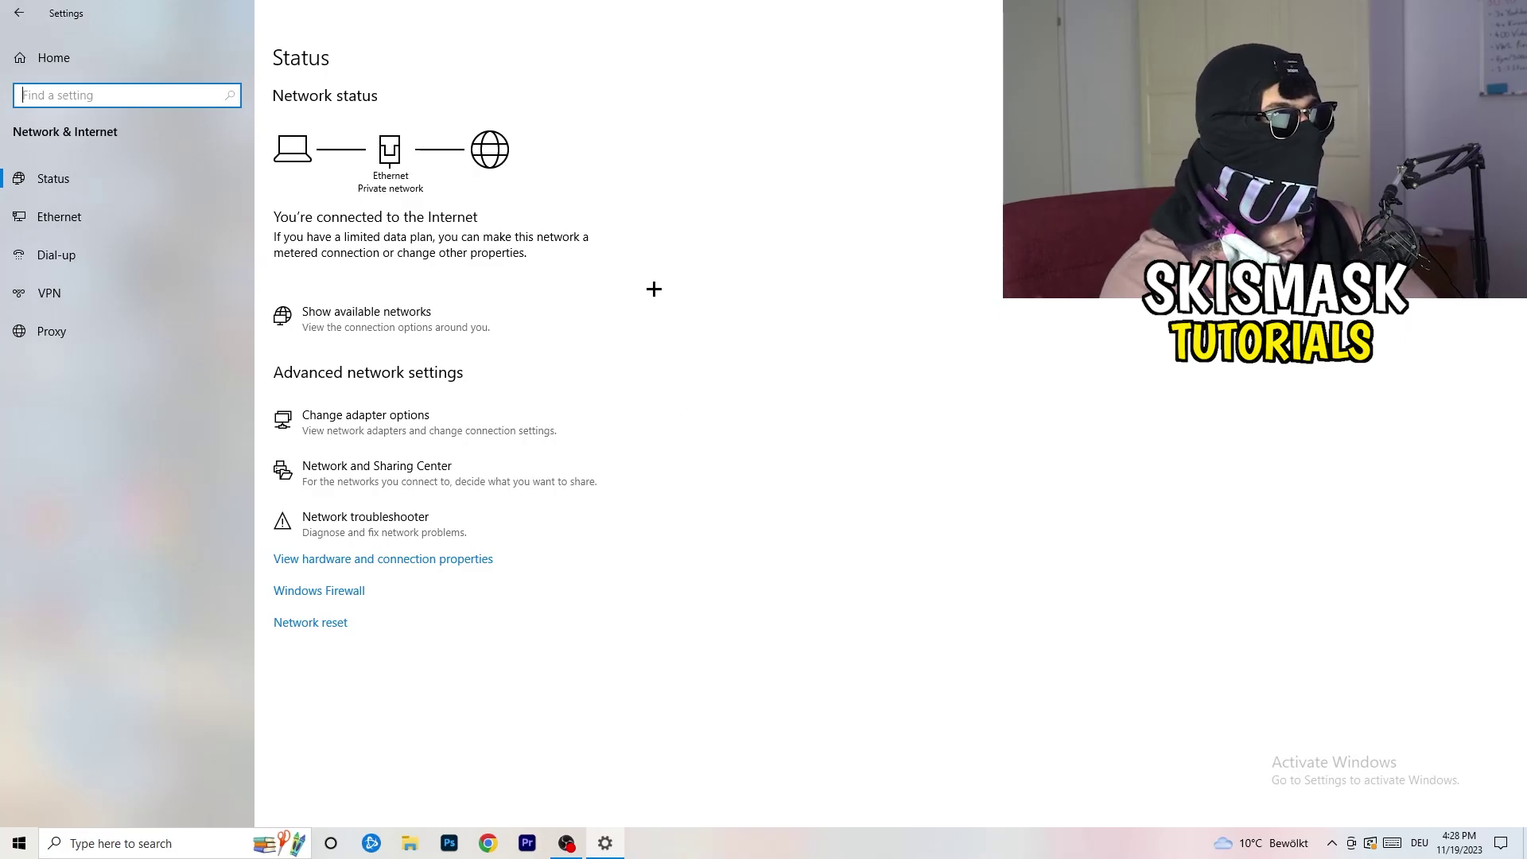
key(alt+F4)
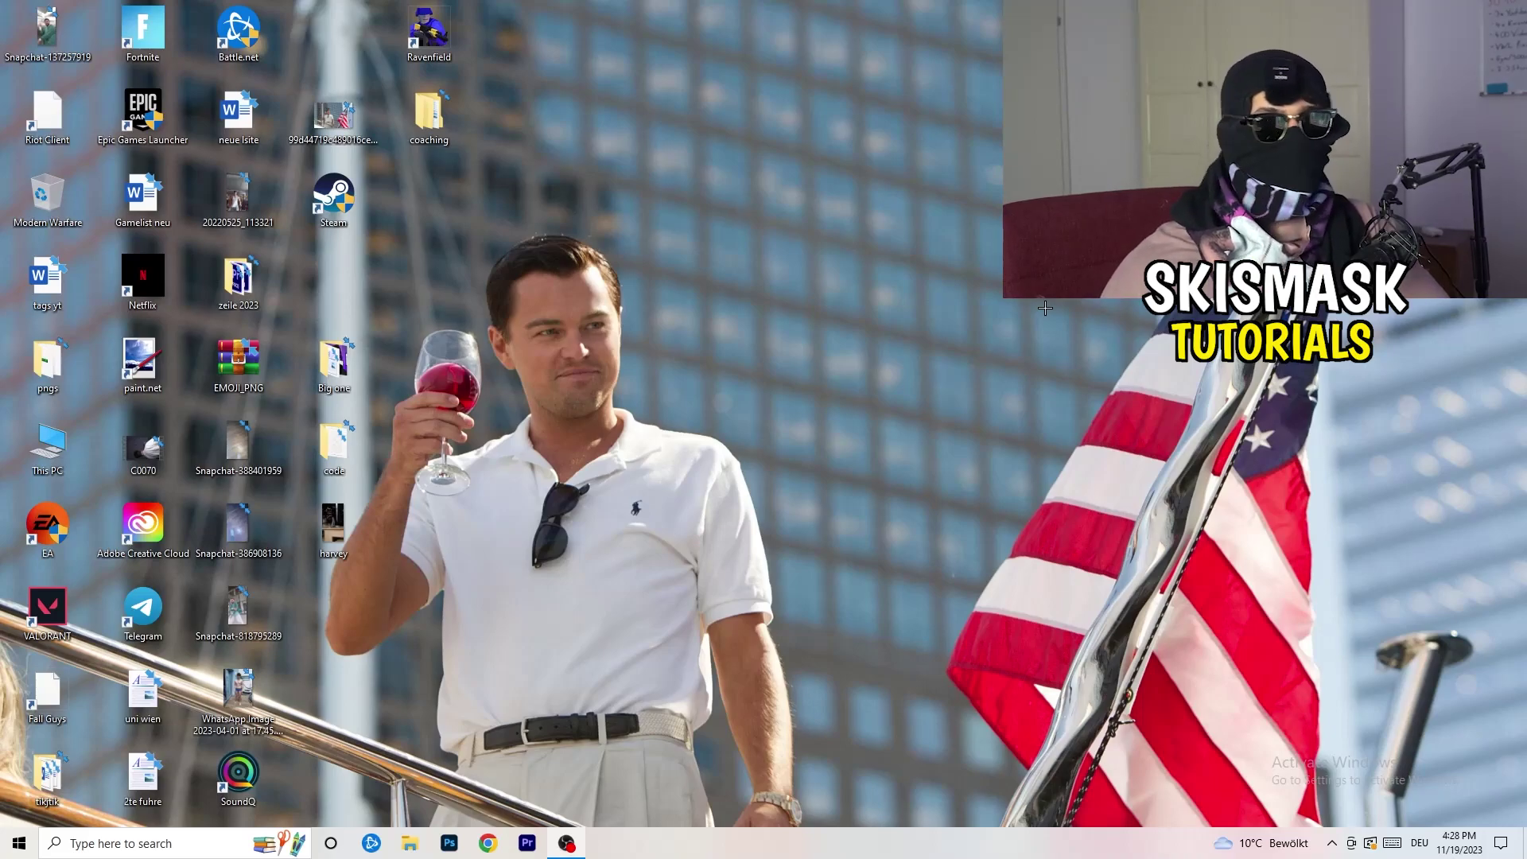
Check the Windows Update status under Update & Security in Settings, and close Settings.
click(19, 843)
click(19, 783)
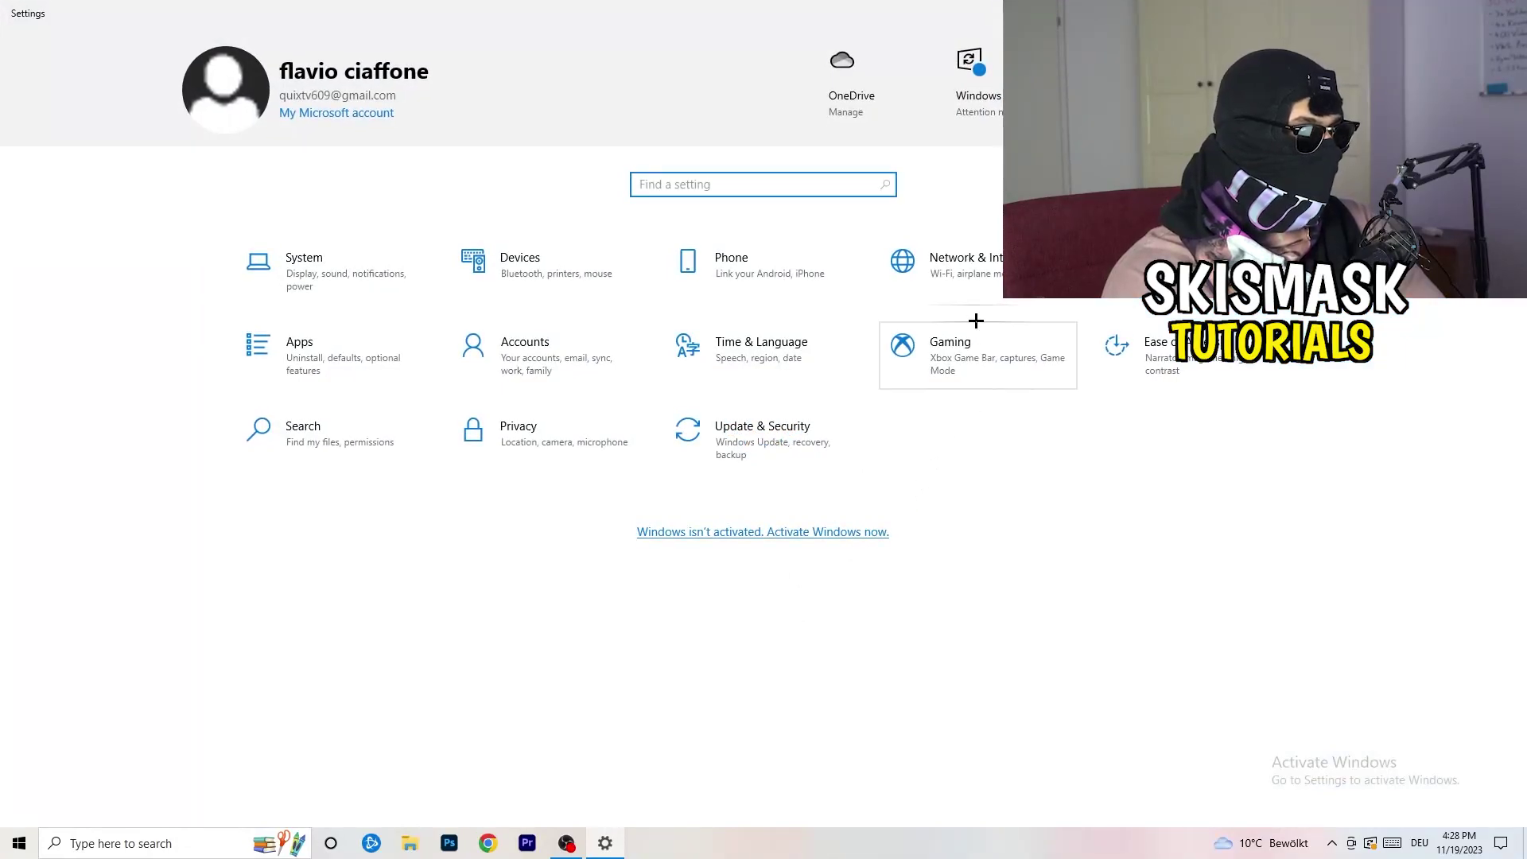
click(730, 440)
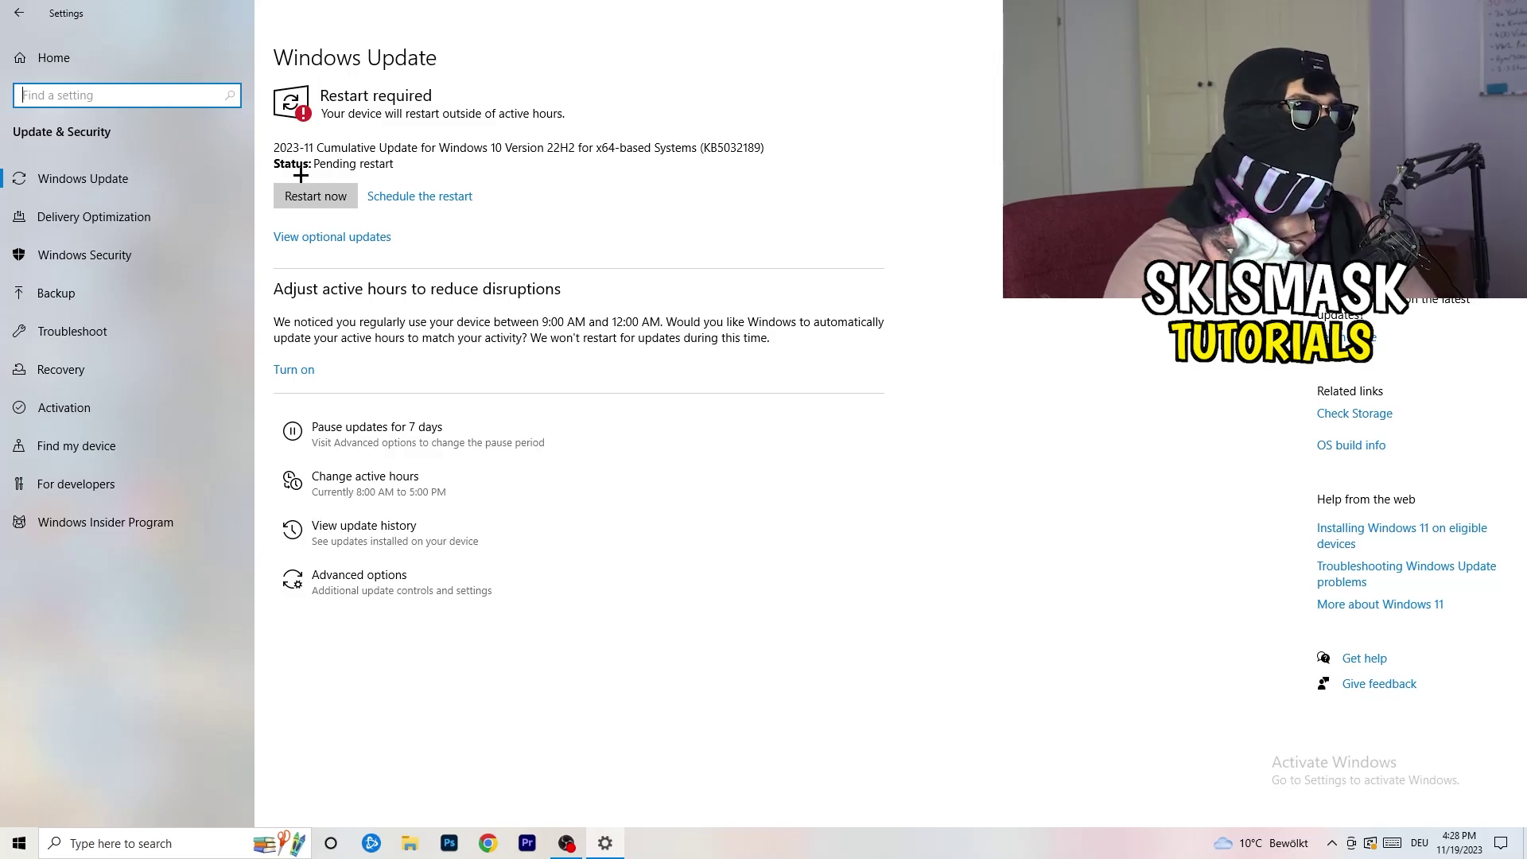
key(alt+F4)
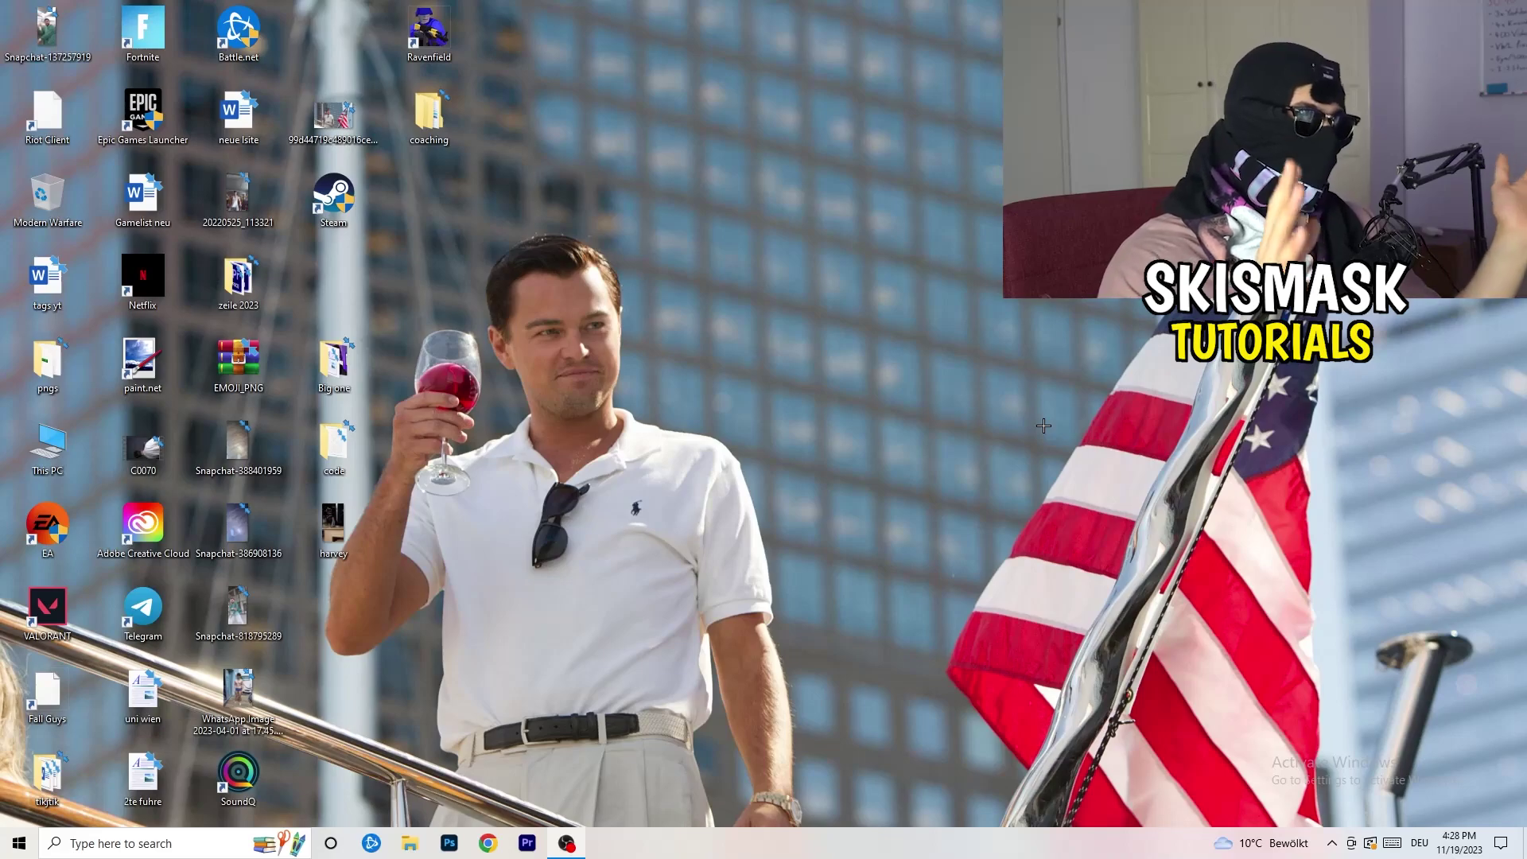